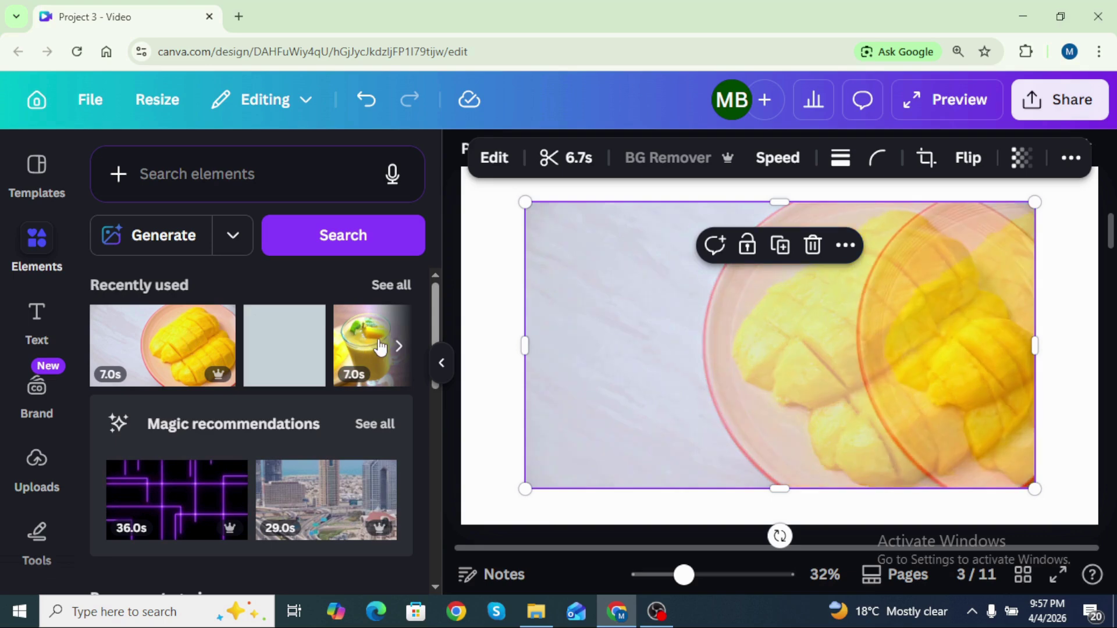
Set the sliced mango video as the background of page 3
left_click(844, 244)
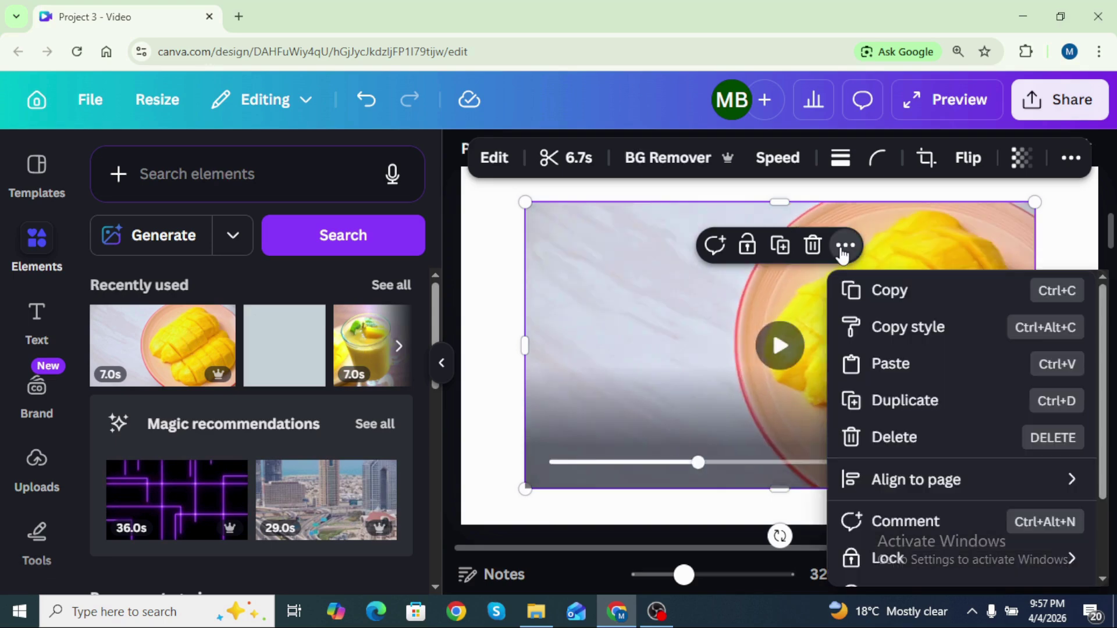
scroll(1104, 356, "down", 2)
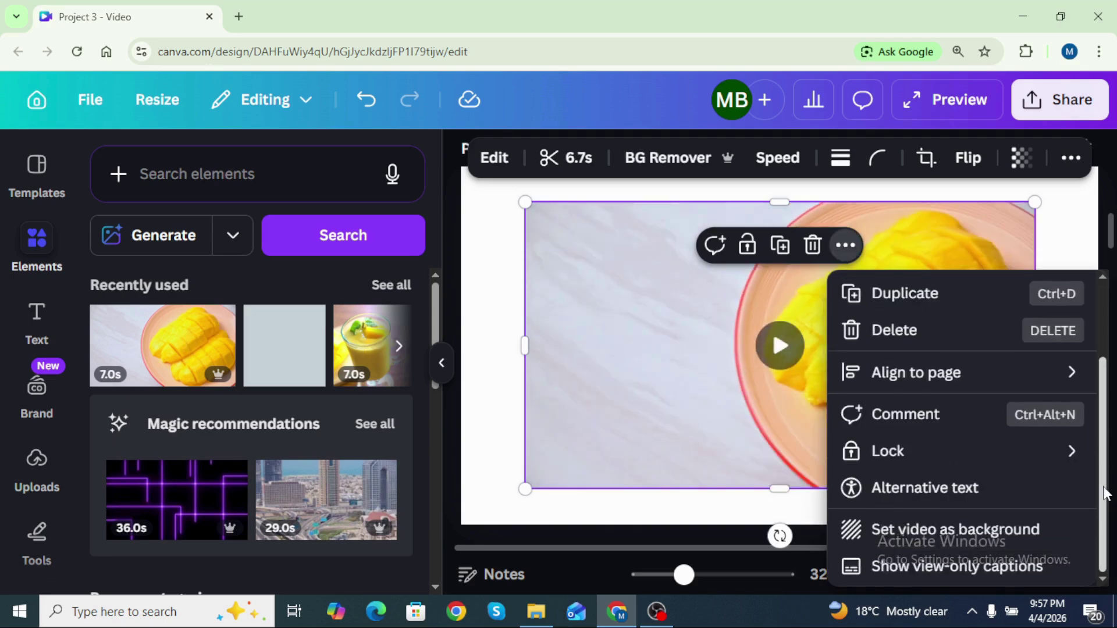
left_click(1004, 531)
Add a heading to the mango page with the text NATURAL
left_click(37, 317)
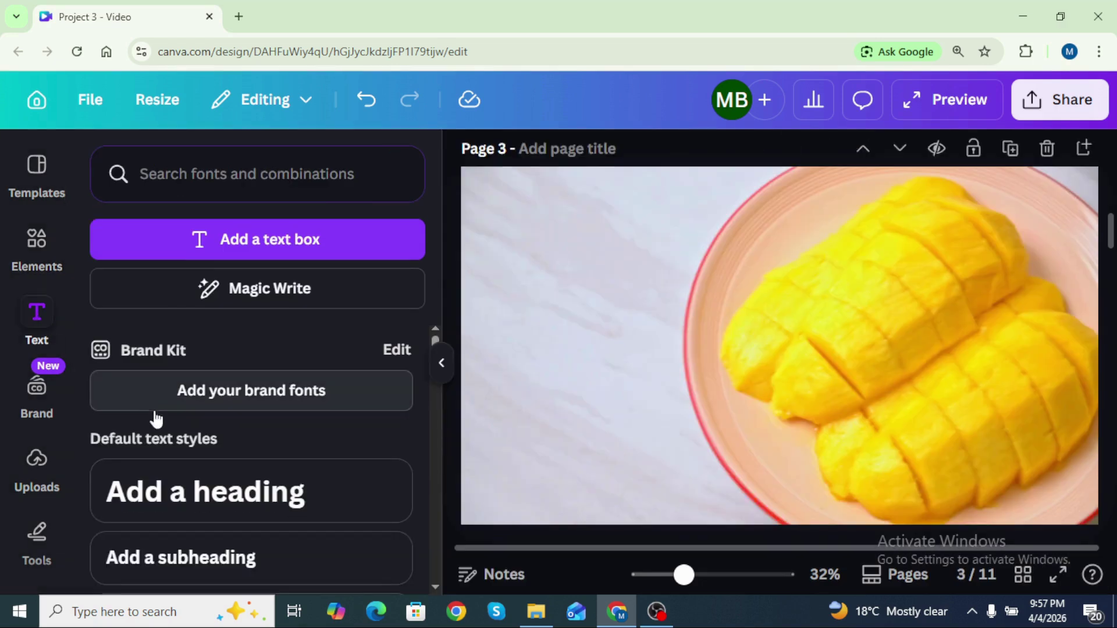
left_click(249, 506)
type("NATURA")
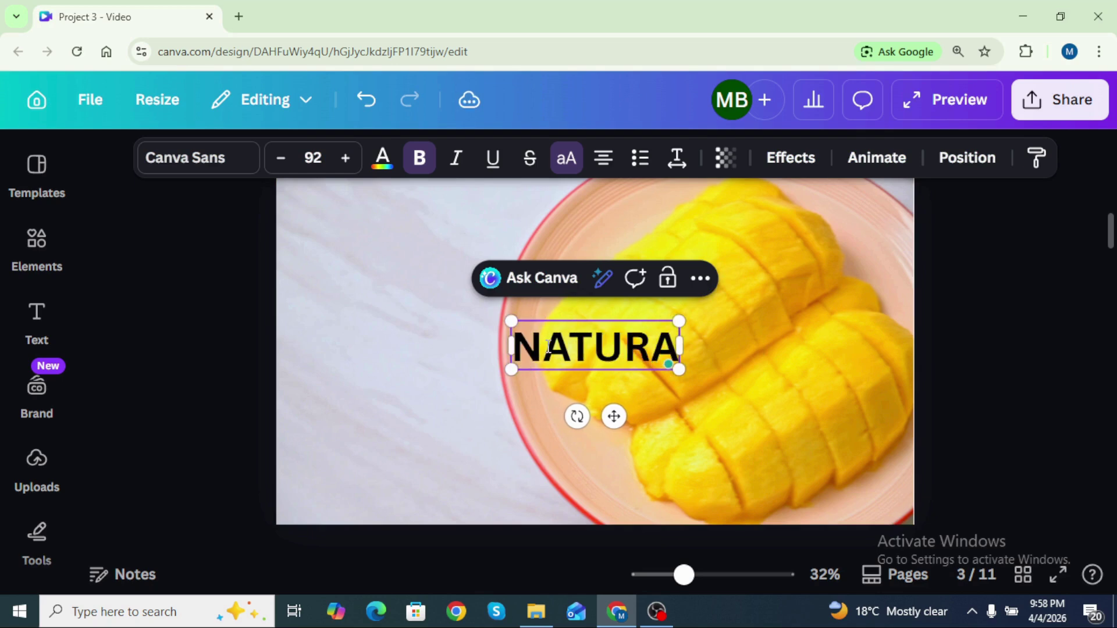
type("L")
Set the NATURAL heading's font to 210 수퍼사이즈 Black Box and its color to white
left_click(198, 158)
left_click_drag(434, 364, 403, 533)
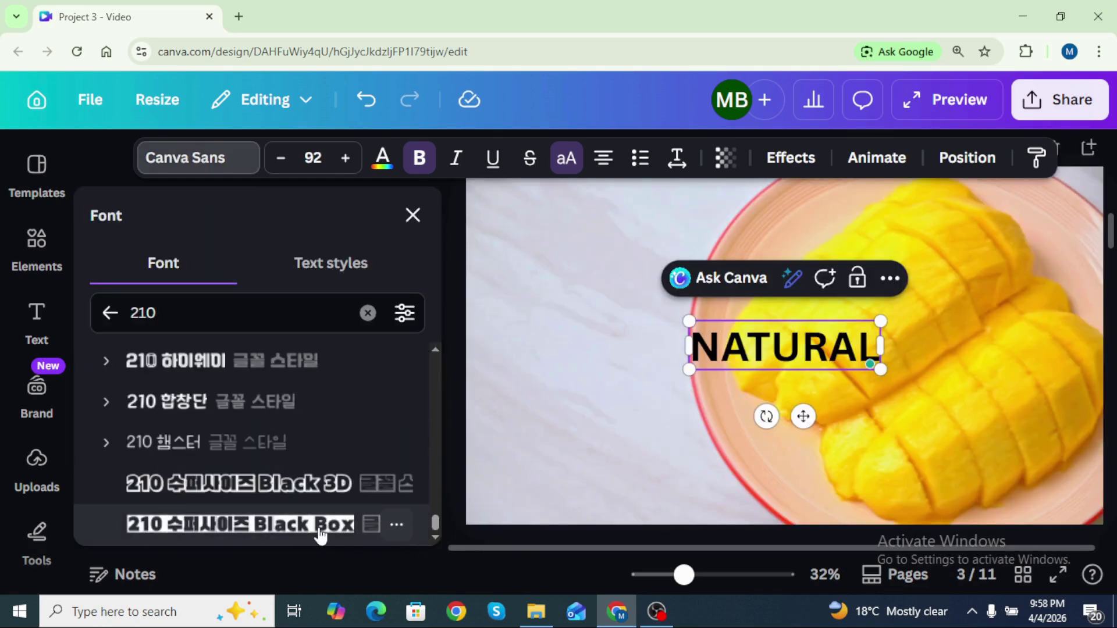
left_click(284, 525)
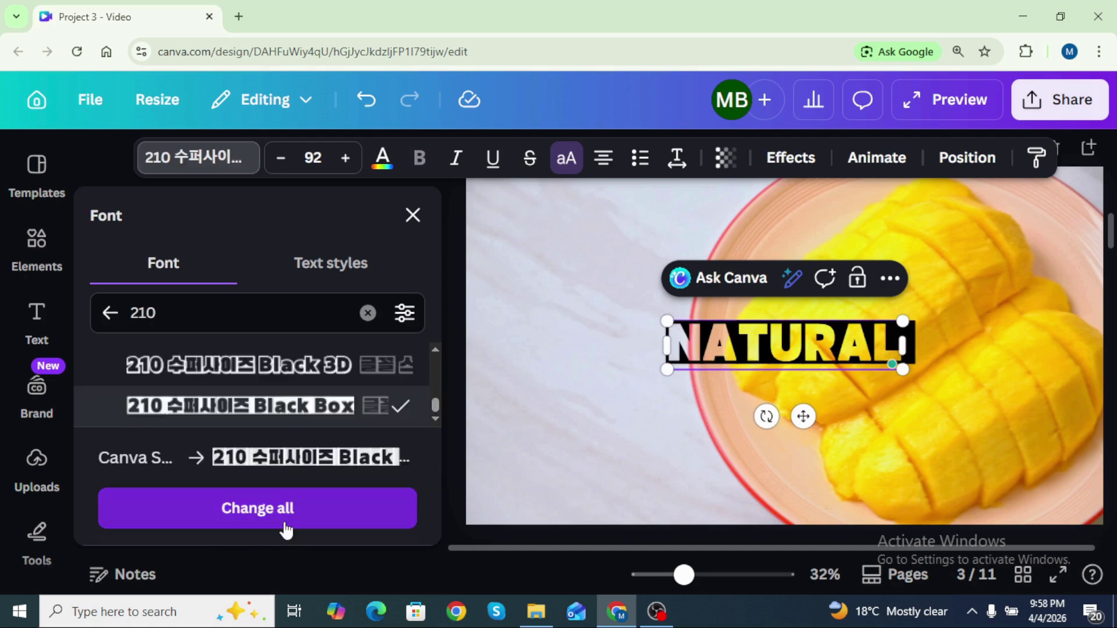
left_click(382, 157)
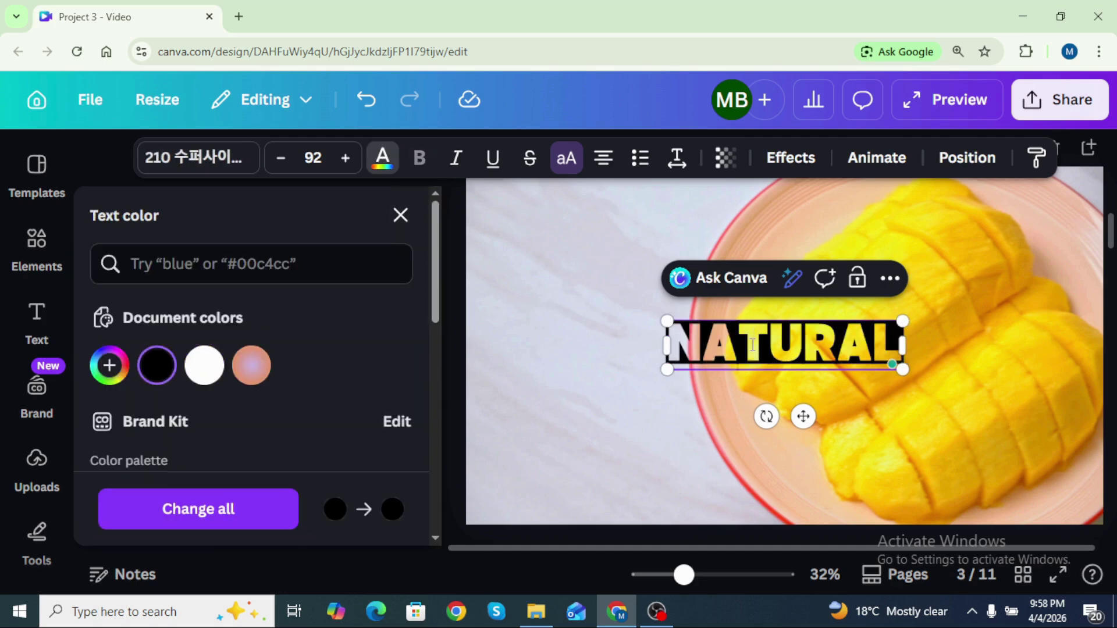
double_click(752, 345)
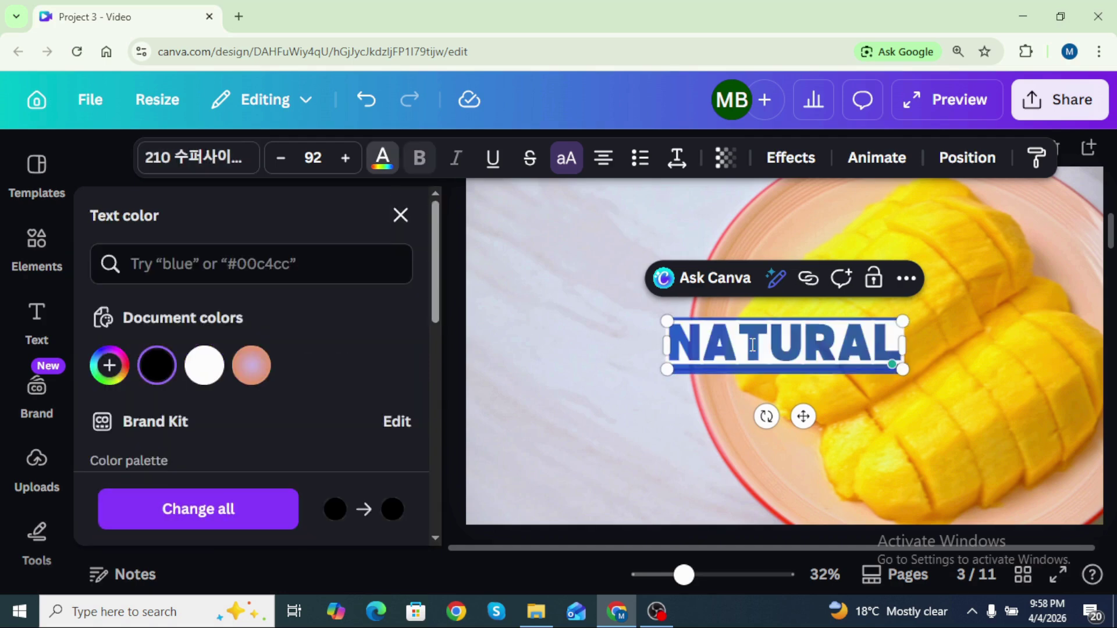
left_click(208, 372)
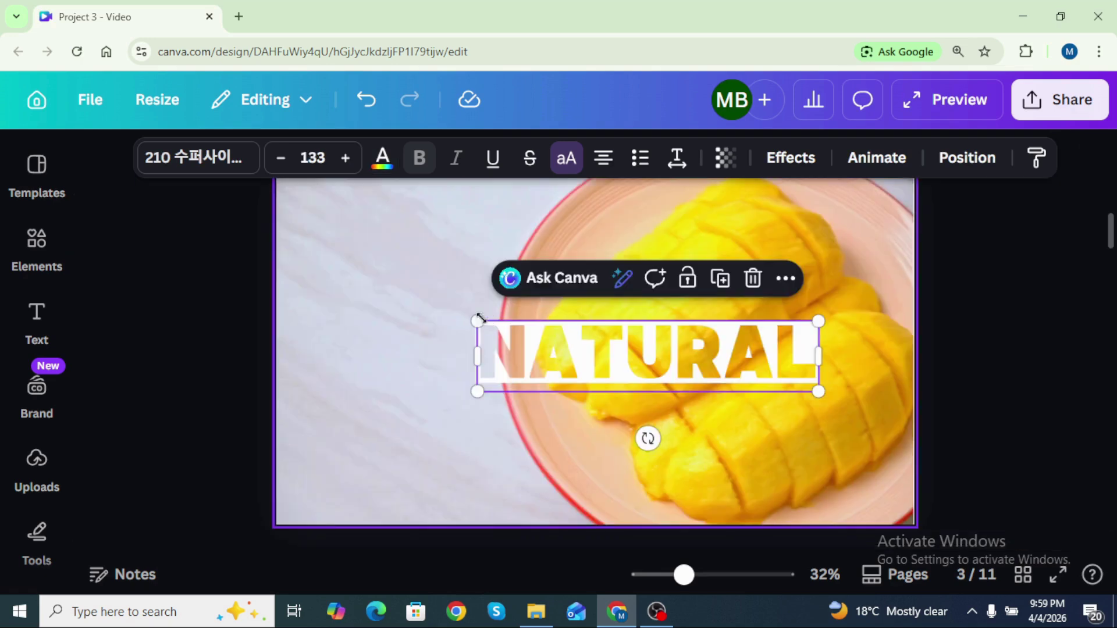
Enlarge the NATURAL text to nearly the page width and change its duplicate underneath to TASTE
left_click_drag(478, 318, 349, 207)
double_click(582, 378)
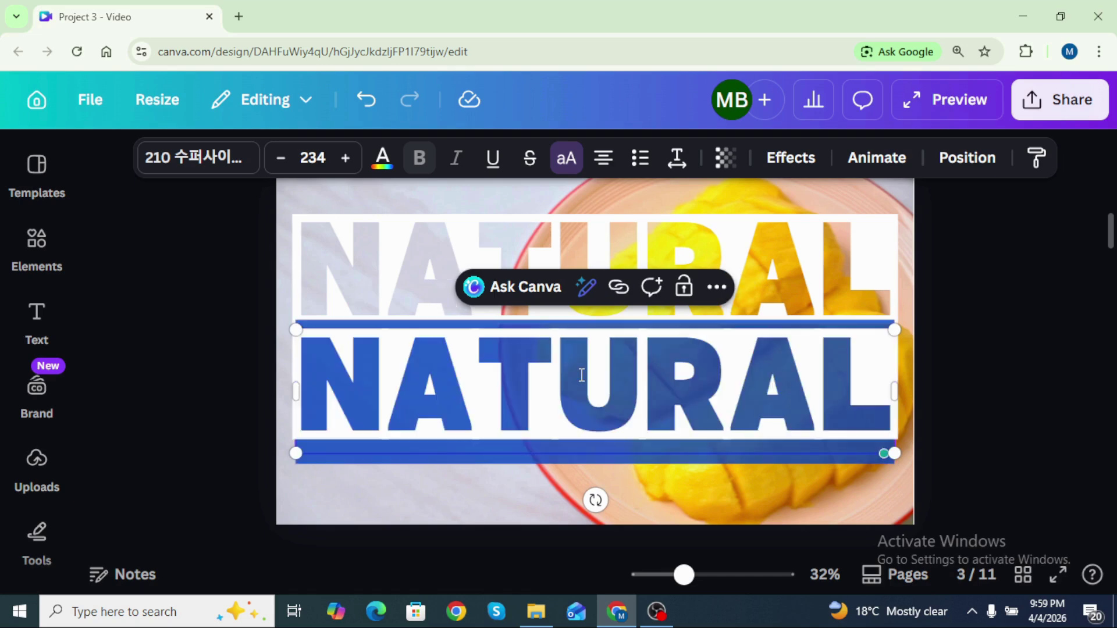
type("TASTE")
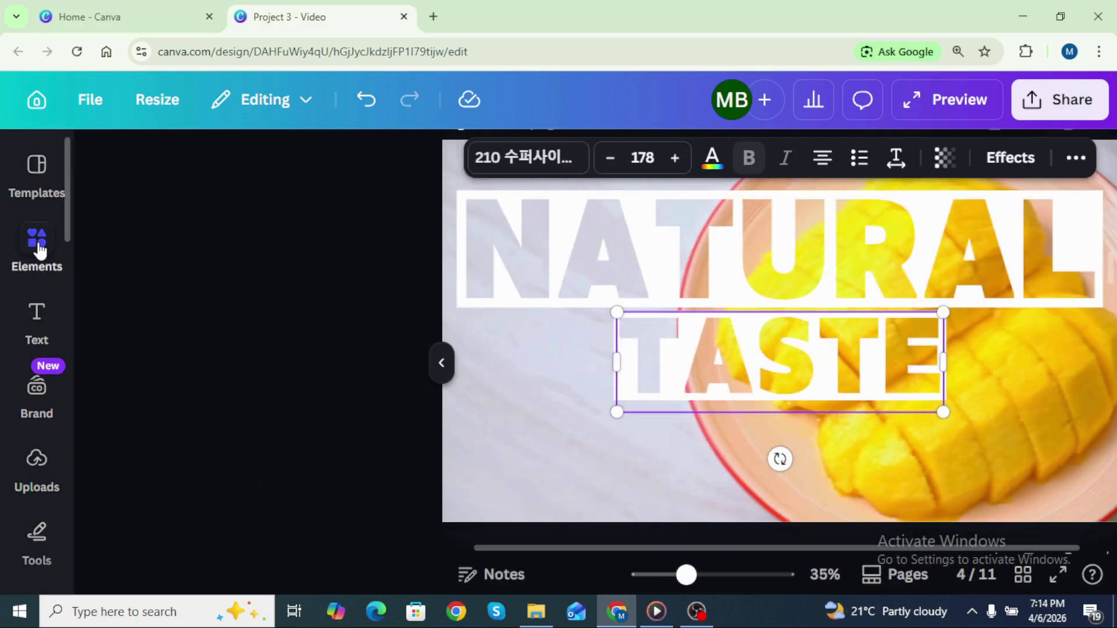
Add a square shape, fill it with white and place it beside TASTE to cover the exposed video
left_click(36, 244)
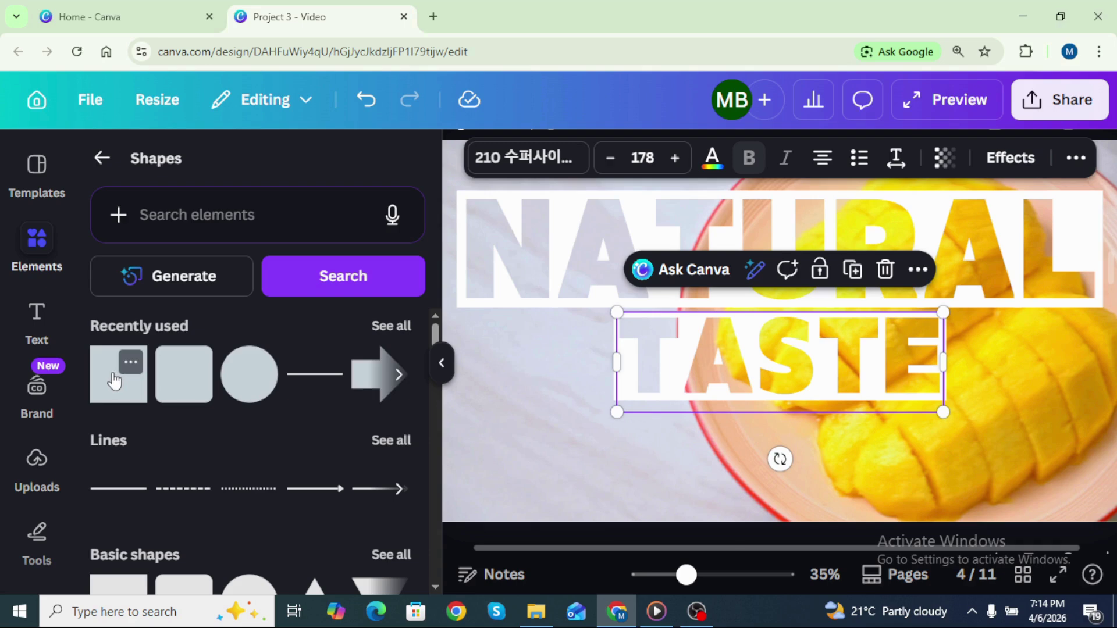
left_click(114, 381)
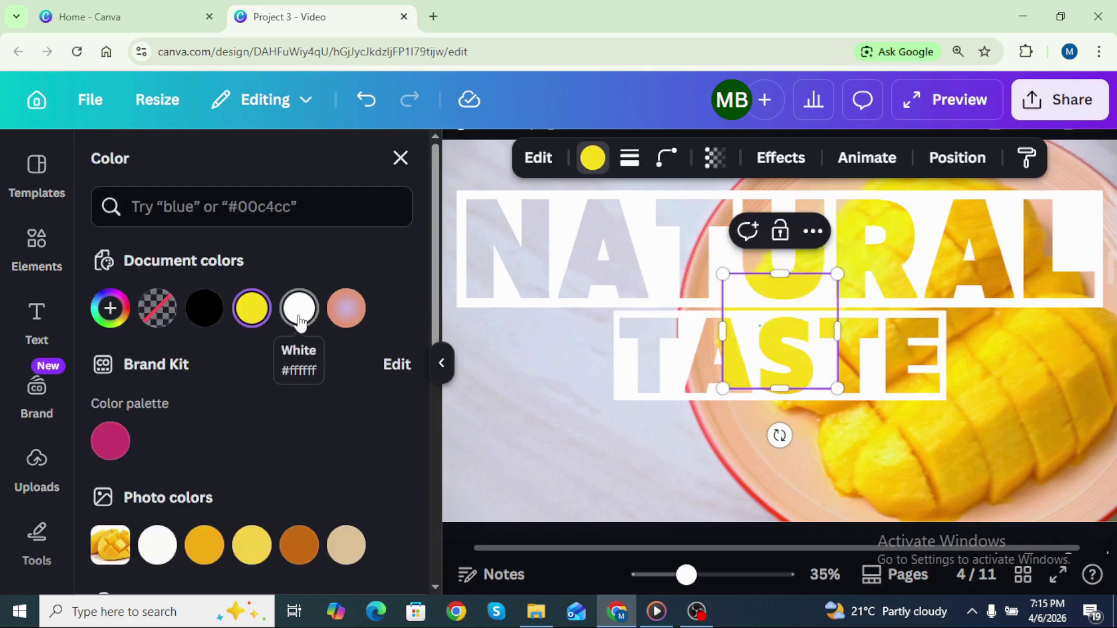
left_click(299, 311)
left_click_drag(720, 326, 987, 264)
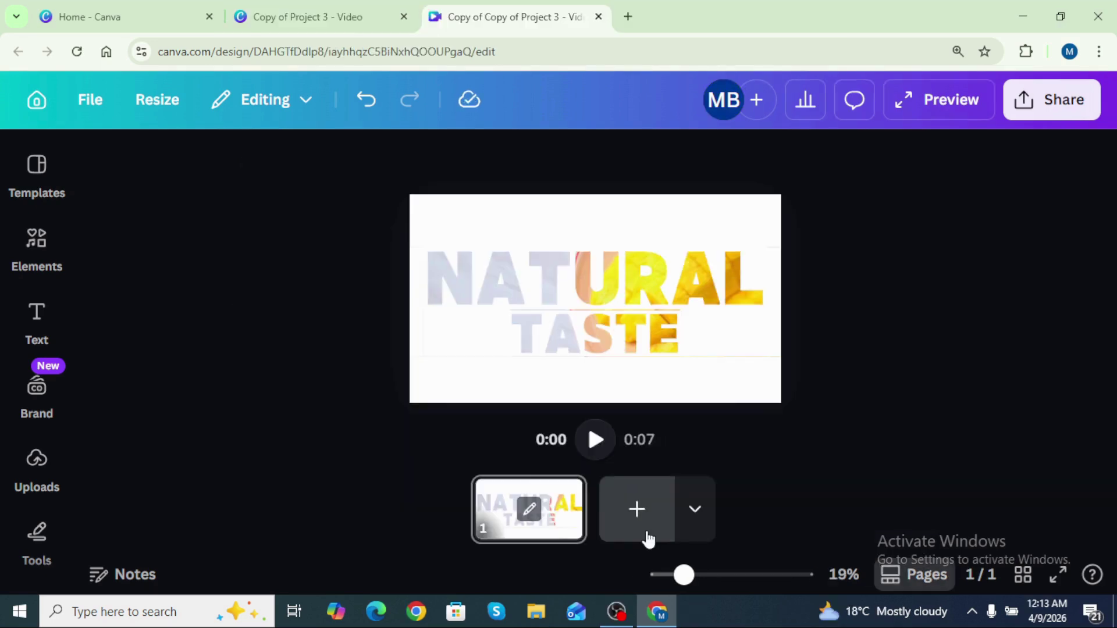
Add a new page and give its background a radial gradient from a purple center to orange edges
left_click(640, 526)
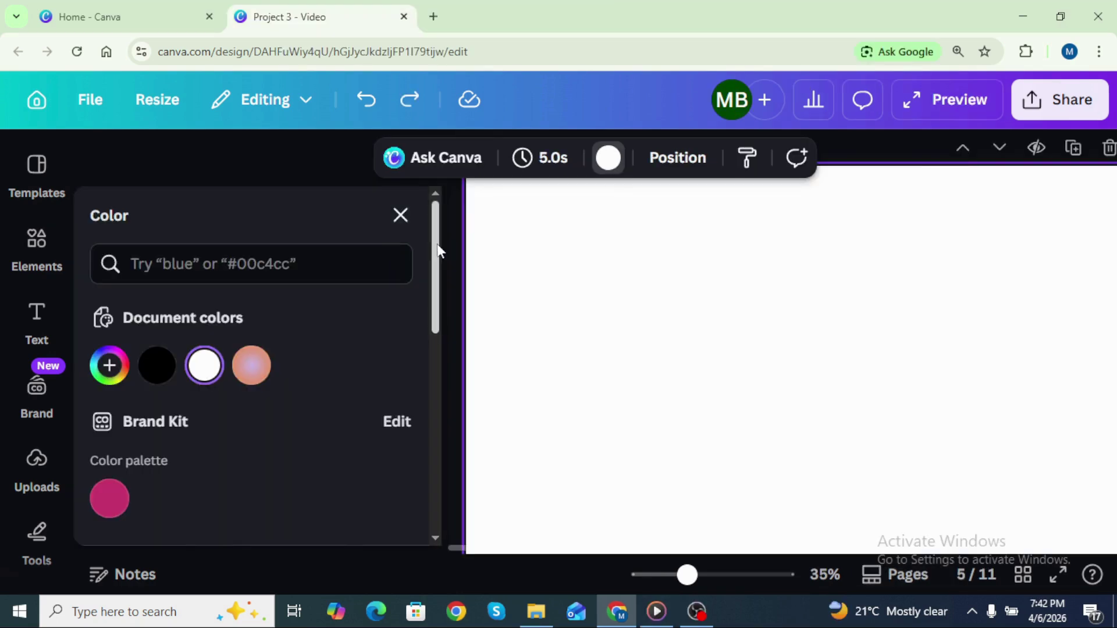
left_click_drag(436, 306, 437, 380)
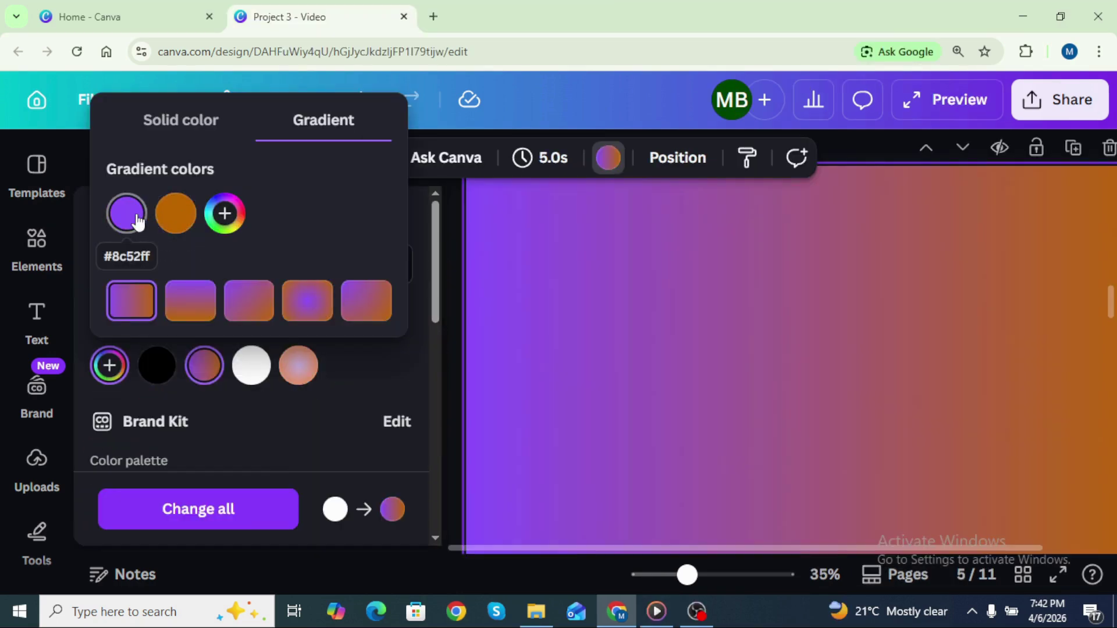
left_click(129, 215)
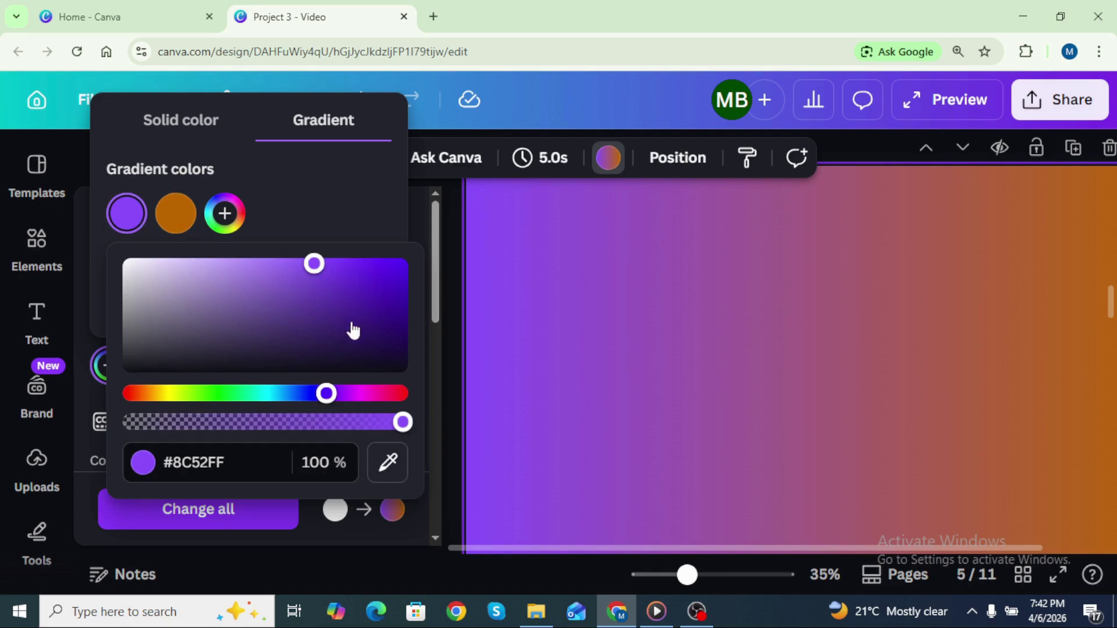
left_click(301, 207)
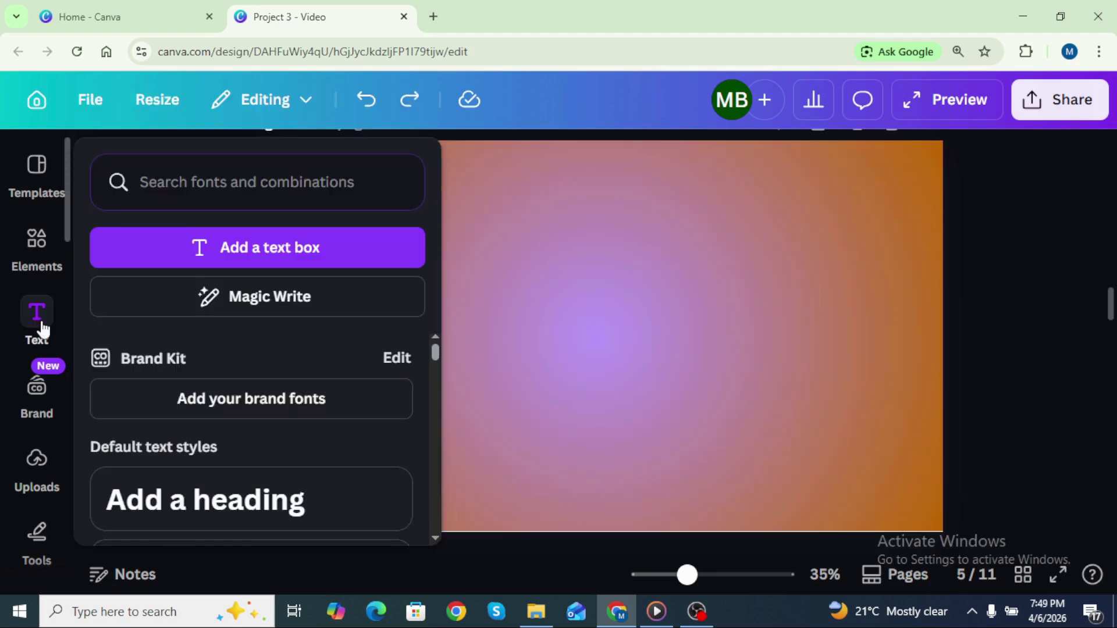
Add a heading reading ORANGE to the gradient page
left_click(42, 329)
type("tORAN")
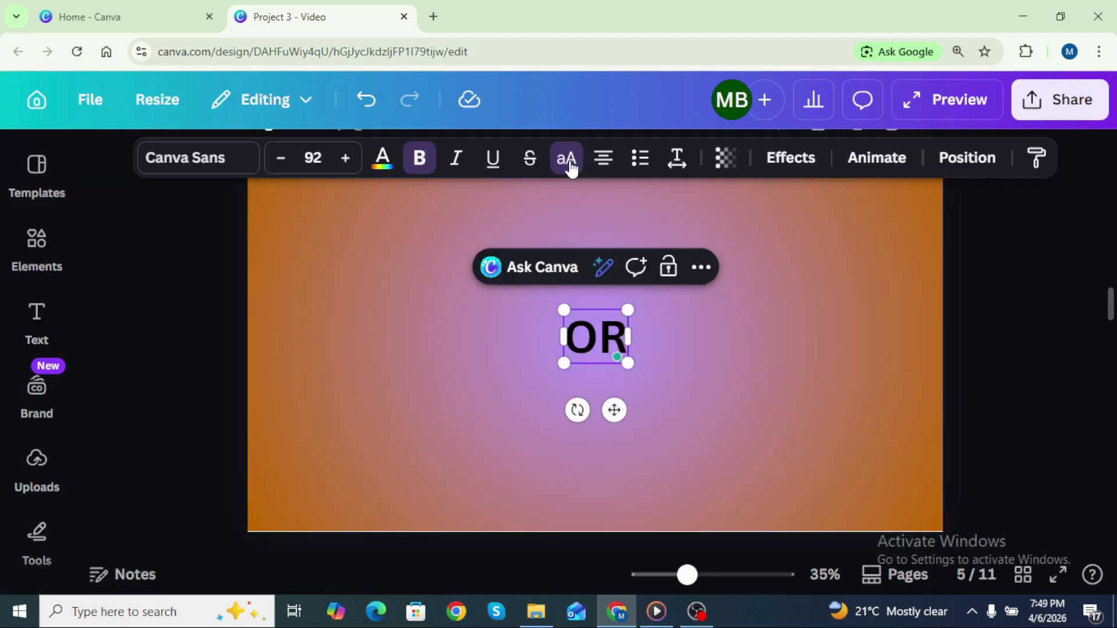
type("GE")
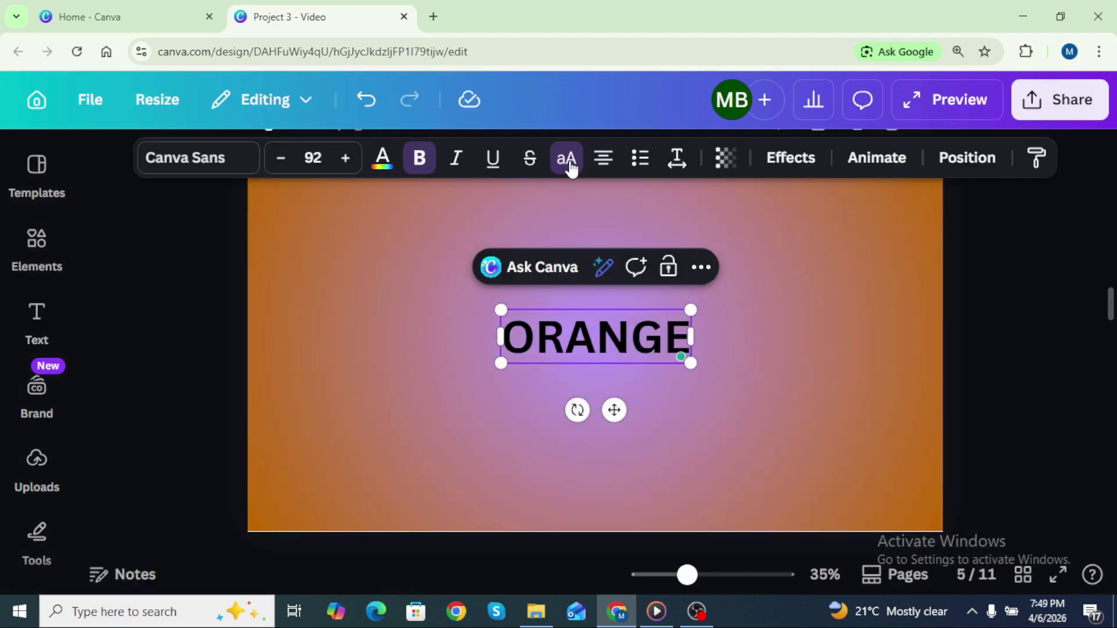
Set the ORANGE heading's font to Anton and its color to white
left_click(198, 158)
left_click(184, 426)
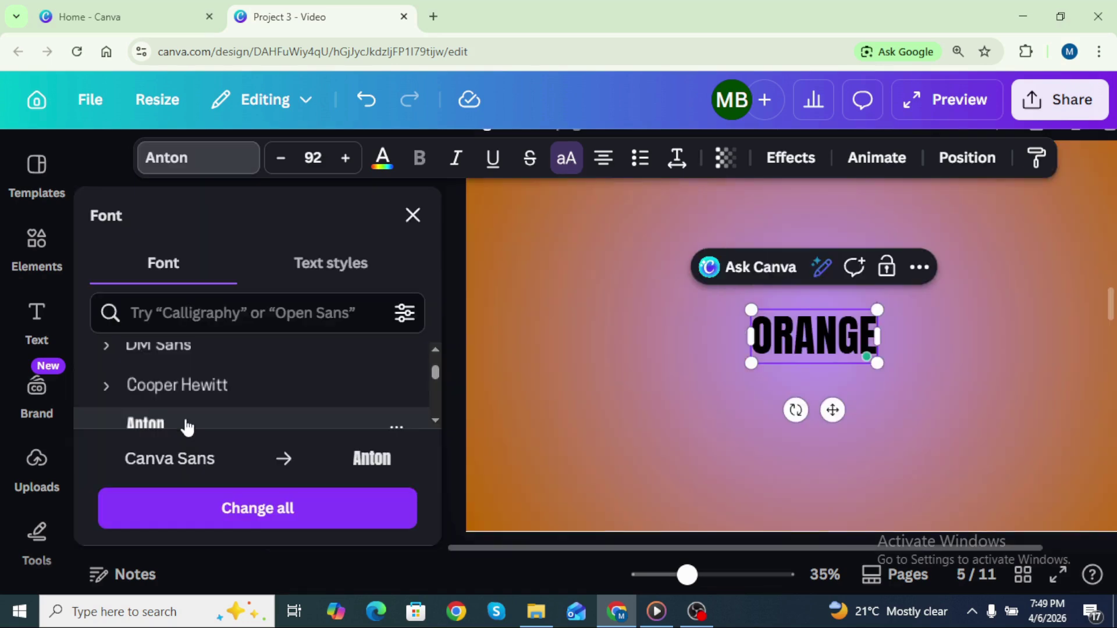
left_click(413, 216)
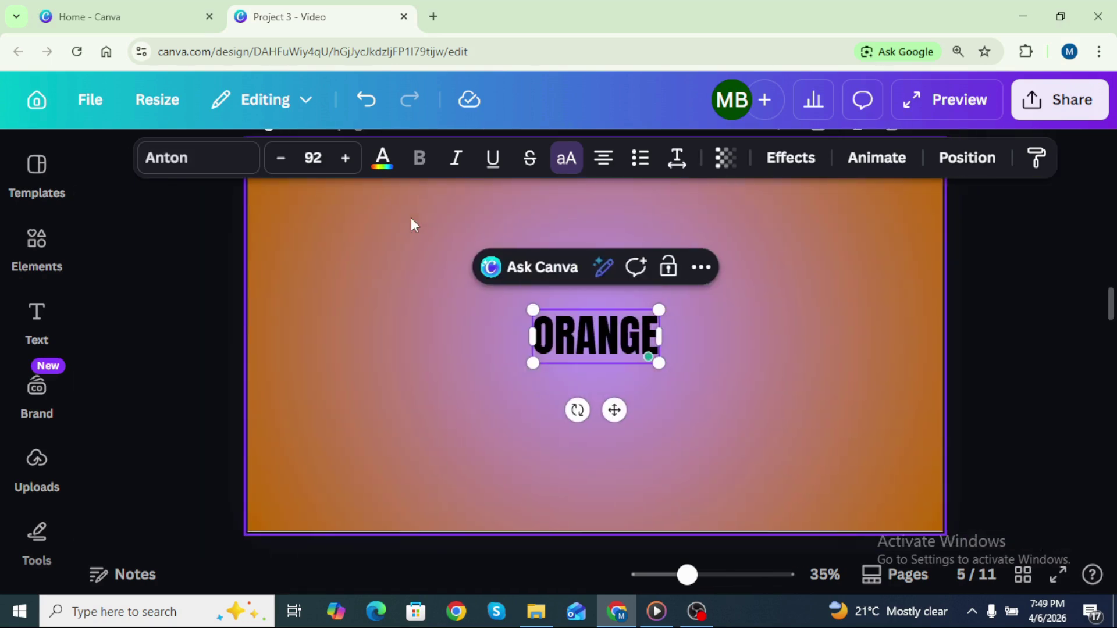
left_click(382, 157)
left_click(203, 341)
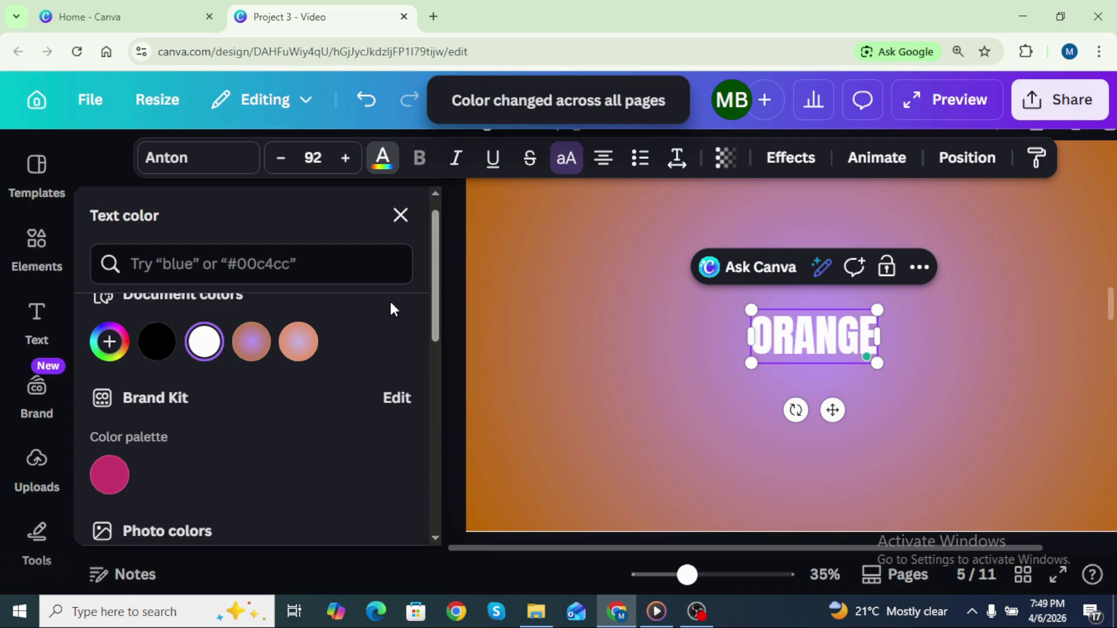
left_click(400, 215)
Apply the Echo effect to the ORANGE text and increase the effect's offset
left_click(798, 165)
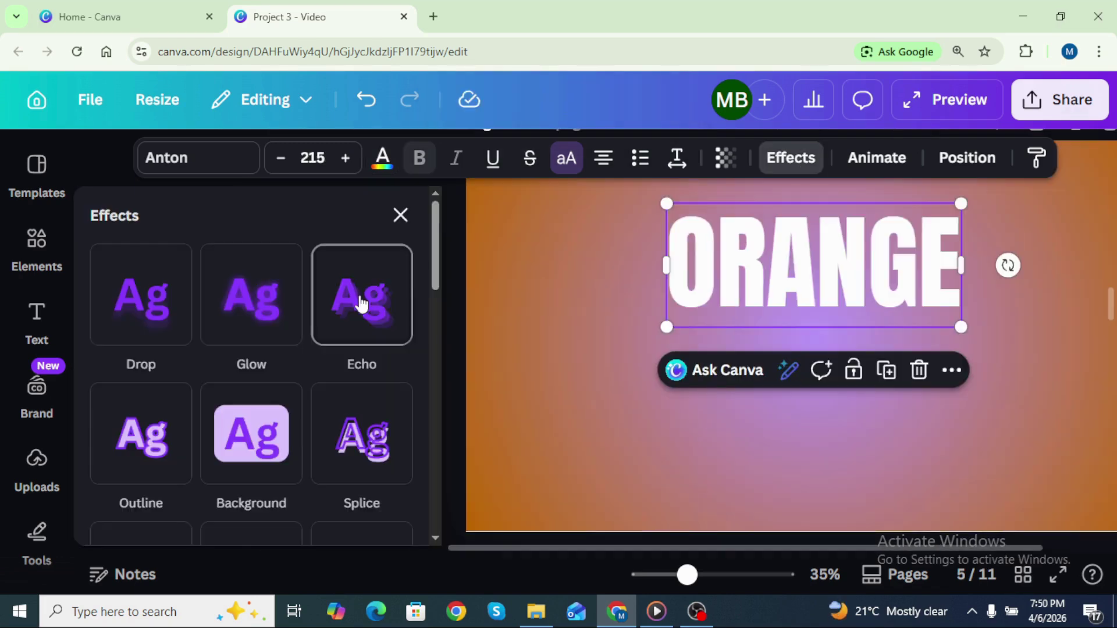
left_click(360, 303)
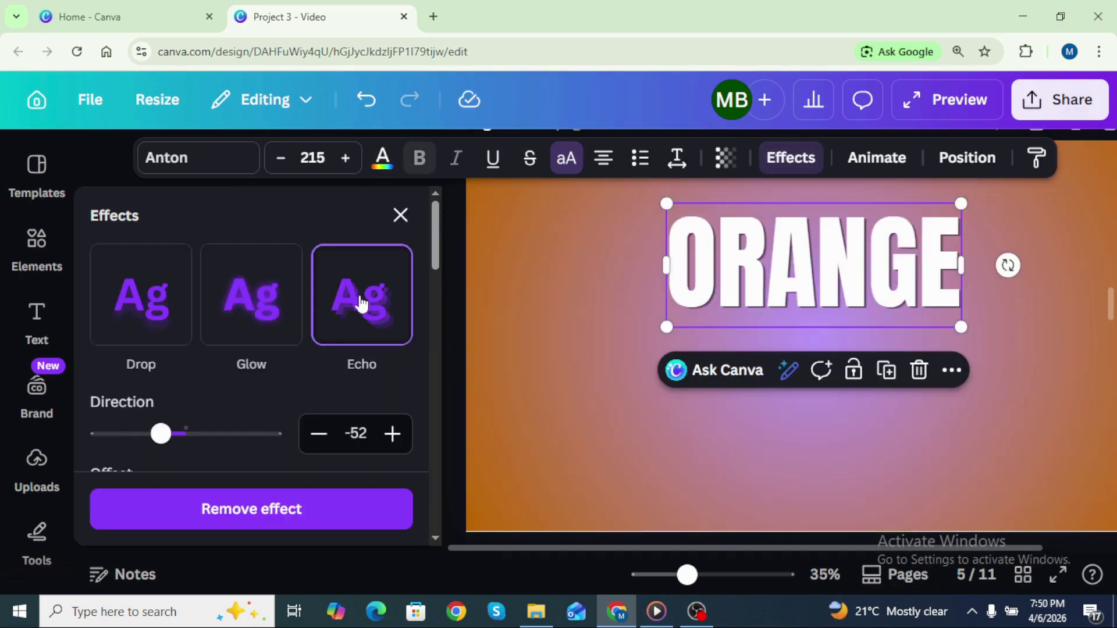
scroll(361, 303, "down", 3)
left_click_drag(167, 347, 169, 348)
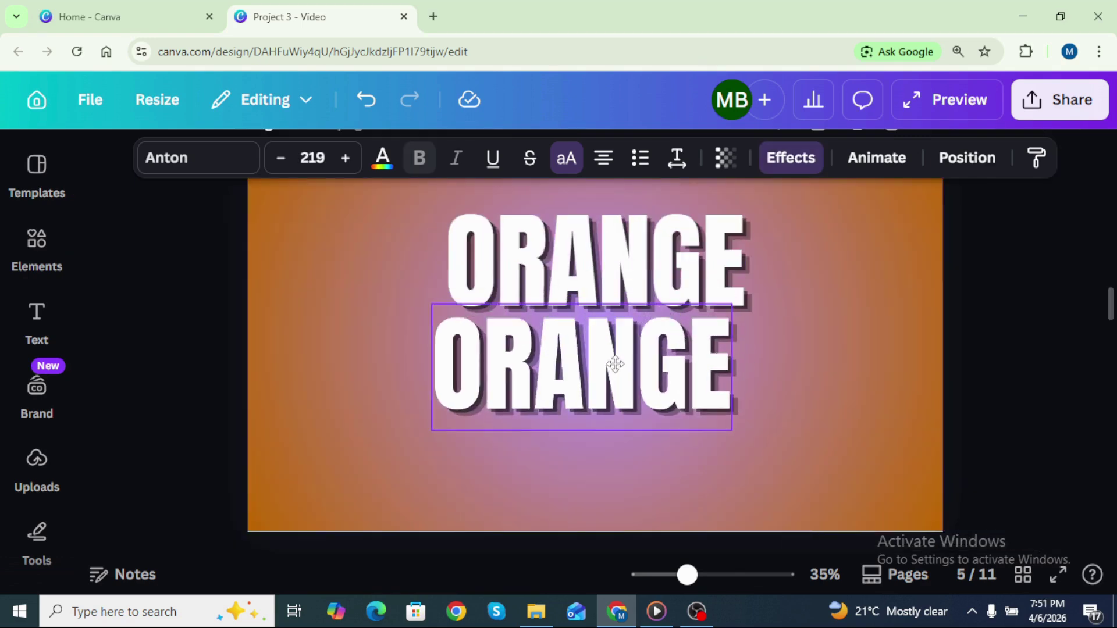
Center the duplicated text directly below ORANGE and move the JUICE layer beneath the ORANGE layer
left_click_drag(615, 366, 635, 365)
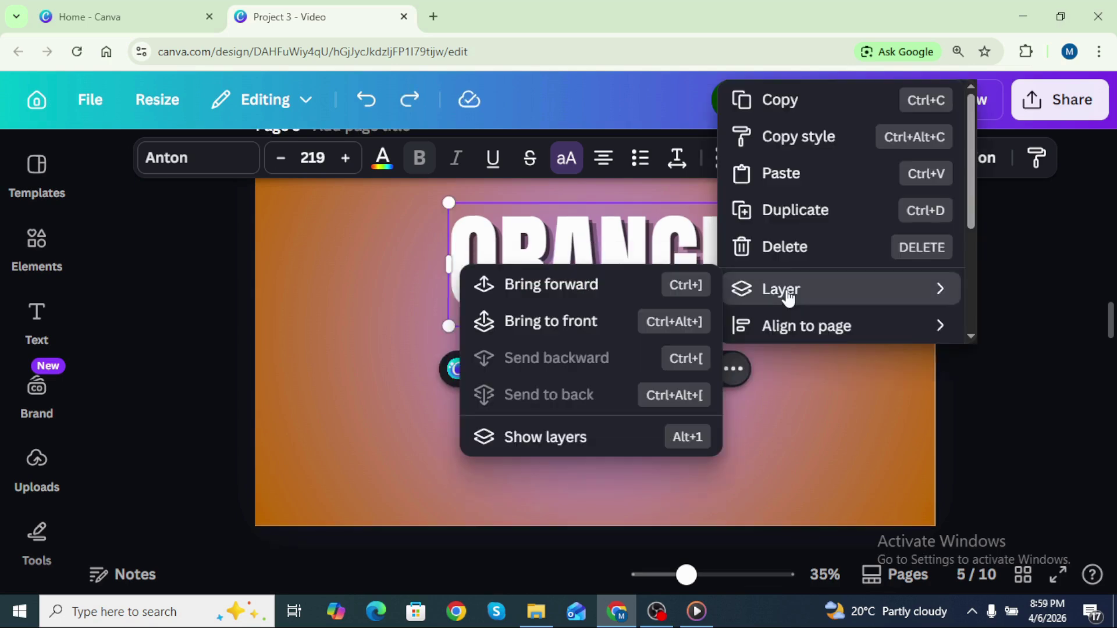
left_click(634, 440)
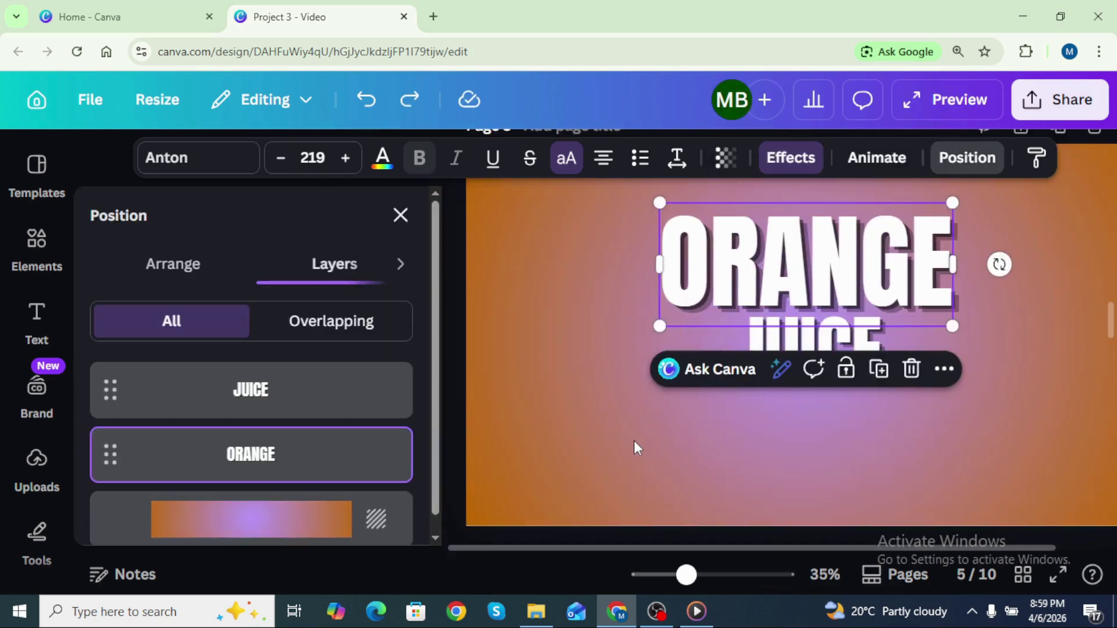
left_click_drag(374, 391, 374, 468)
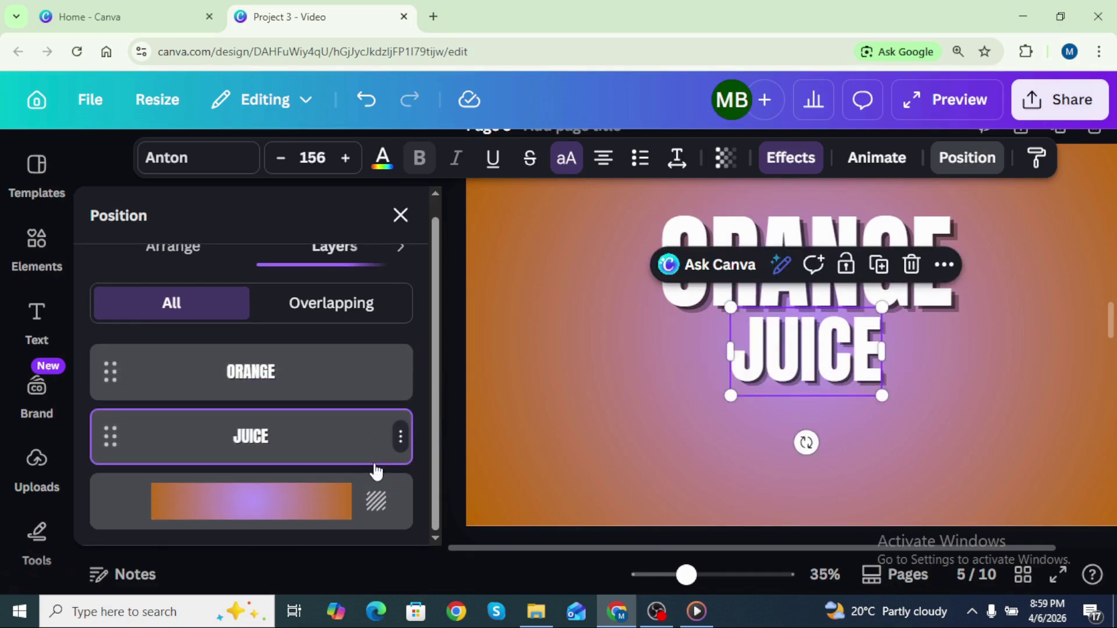
left_click(451, 256)
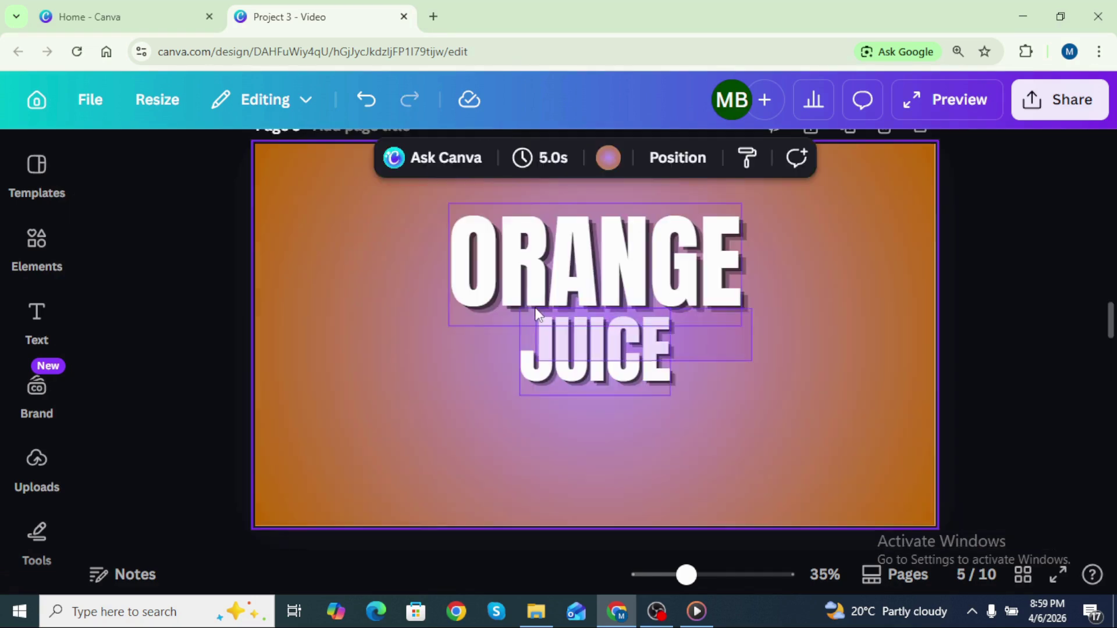
Tilt the ORANGE and JUICE texts together so that they slope upward to the right
left_click(416, 210)
left_click_drag(584, 378, 660, 326)
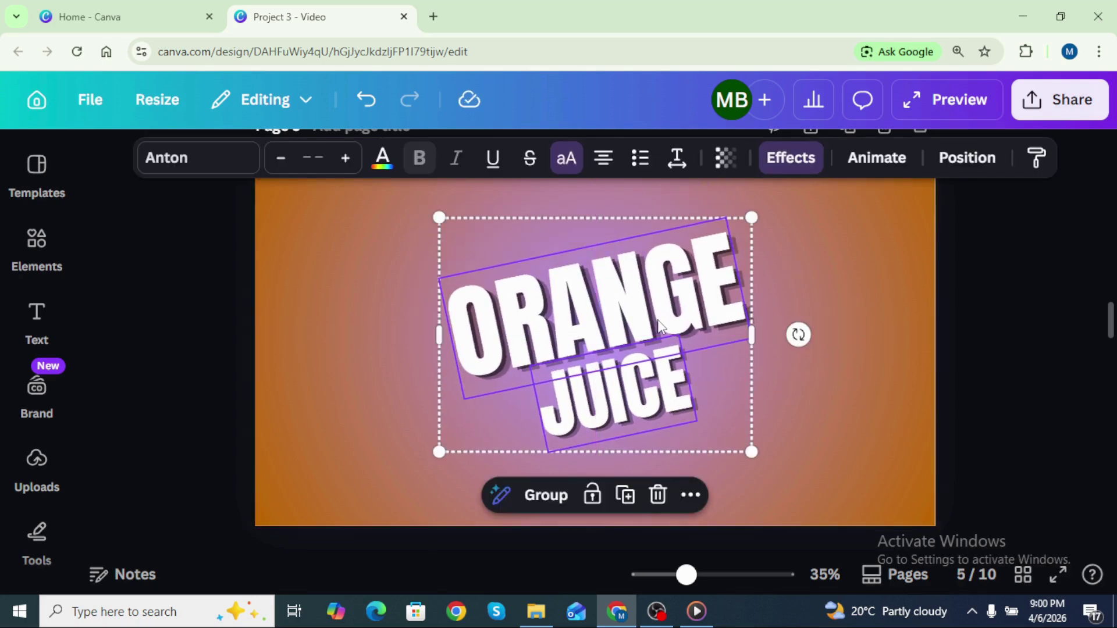
left_click(819, 373)
Apply the Pop animation to the ORANGE and JUICE texts on both enter and exit, and reduce its speed
left_click(682, 277)
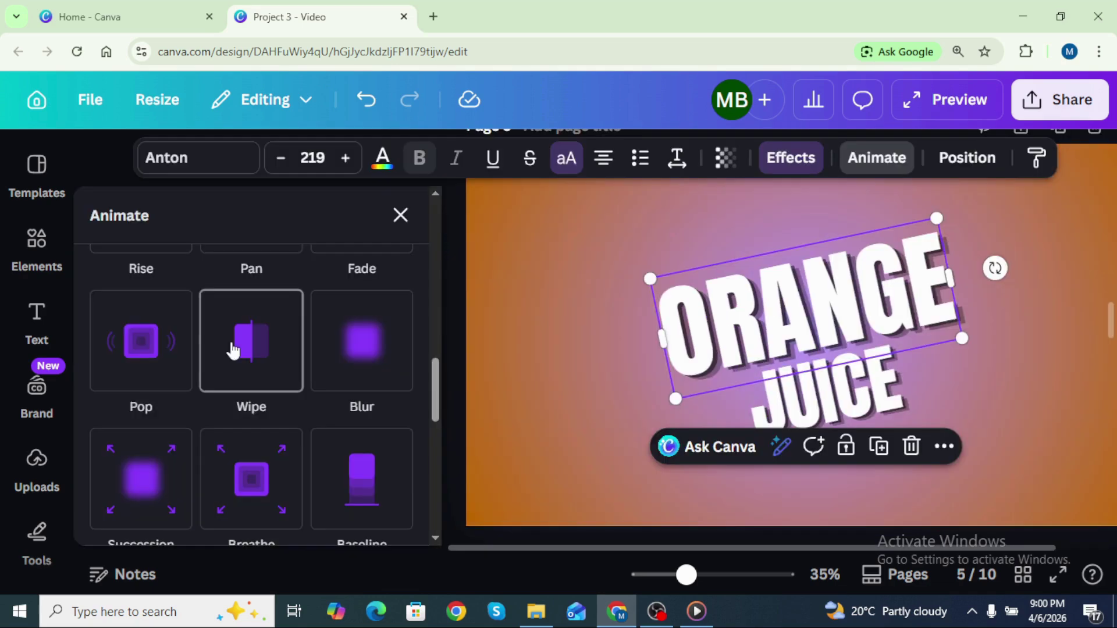
left_click(151, 343)
left_click_drag(170, 335, 142, 333)
left_click(156, 326)
scroll(157, 329, "down", 3)
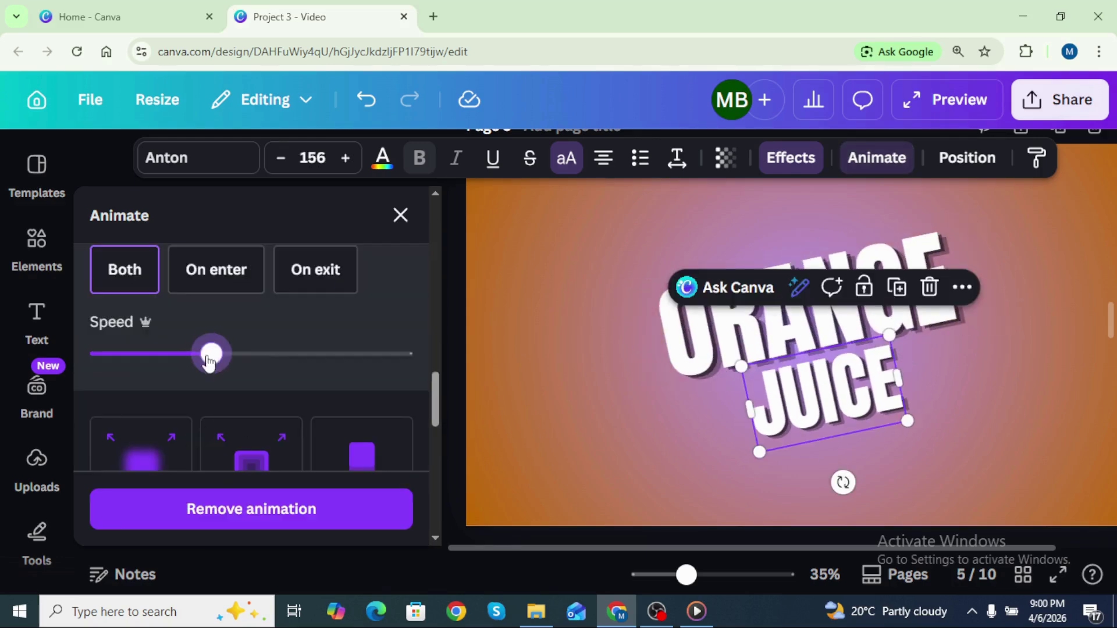
left_click_drag(209, 361, 136, 357)
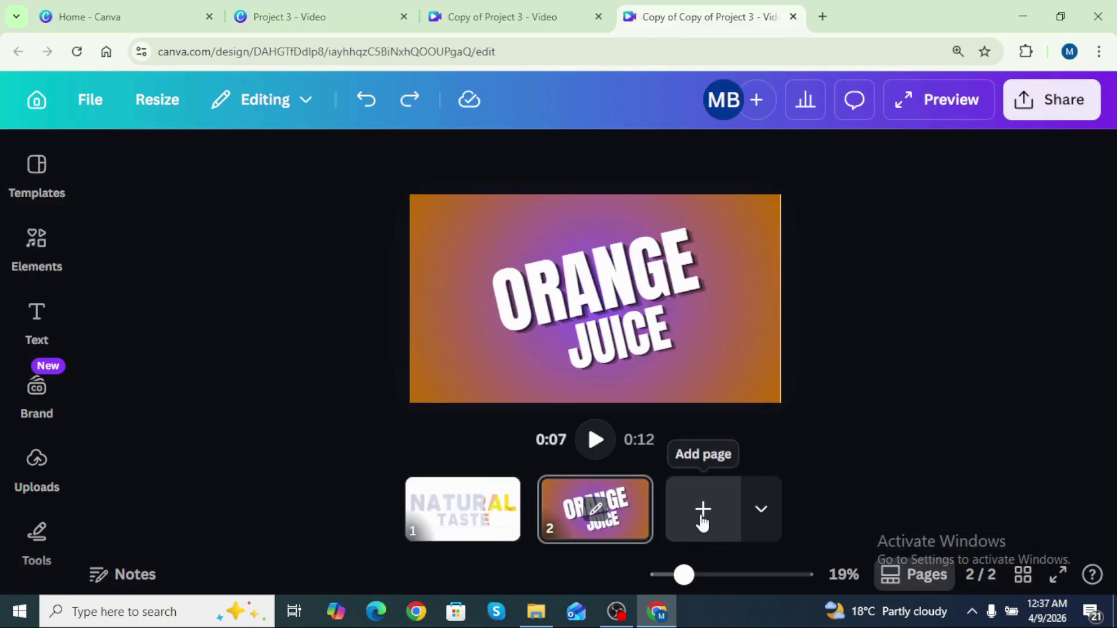
Add a page, place the uploaded Mirinda can image on it, remove the image's background and reposition the can near the page's middle
left_click(700, 512)
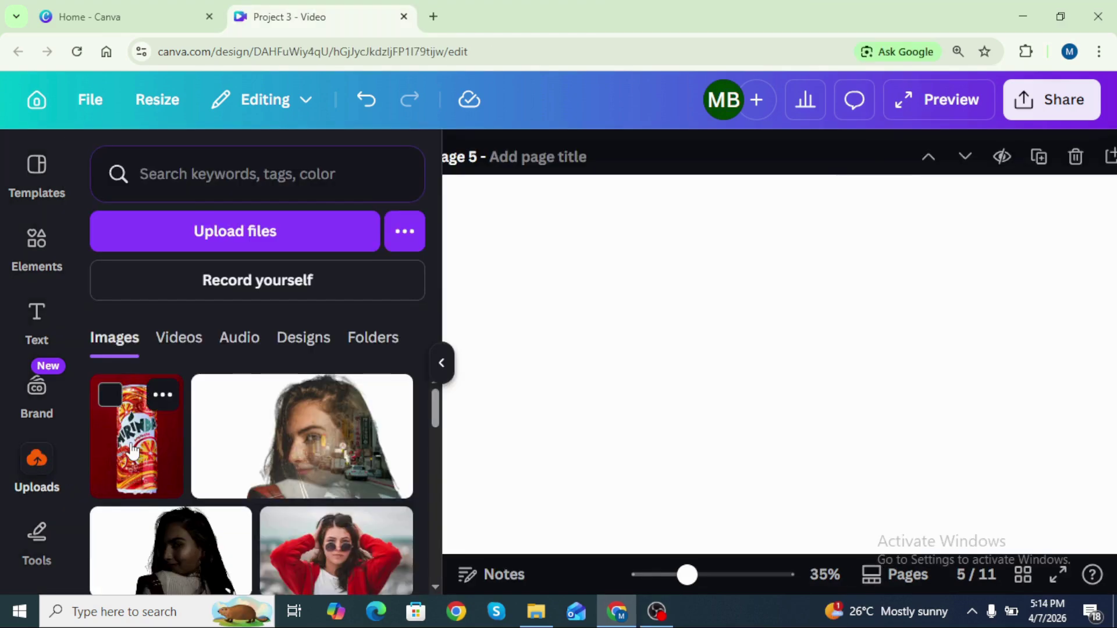
left_click(132, 451)
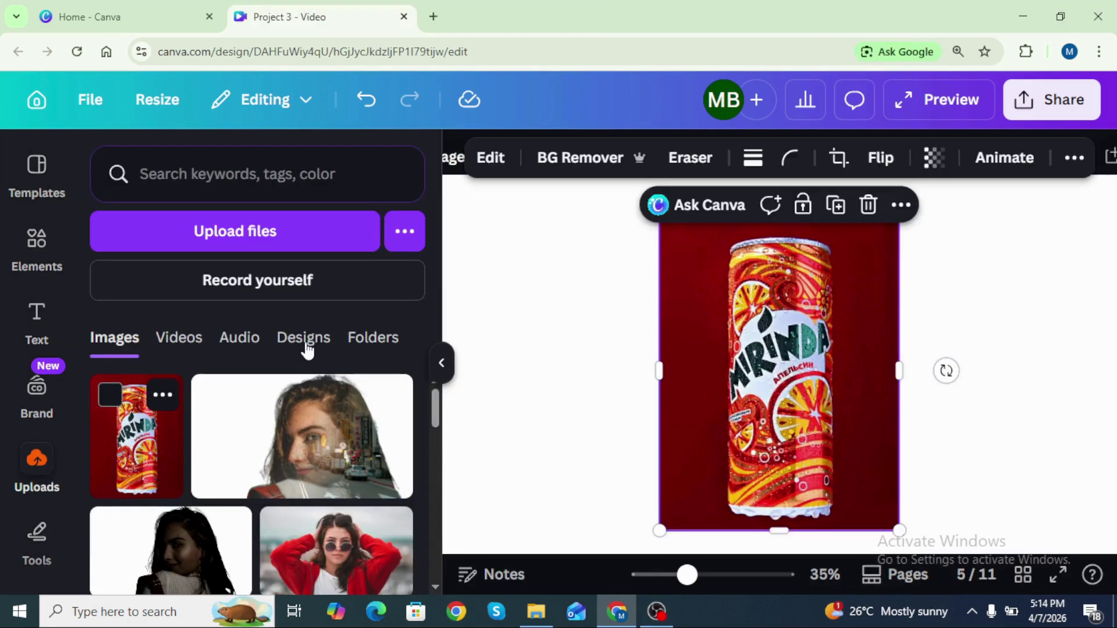
left_click(441, 362)
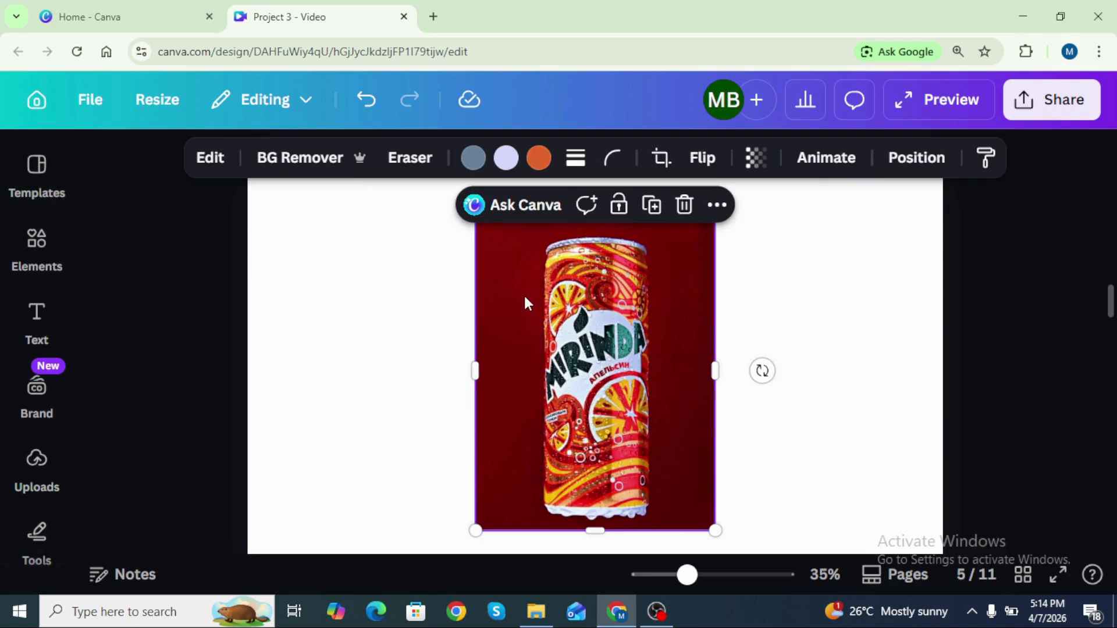
left_click(297, 158)
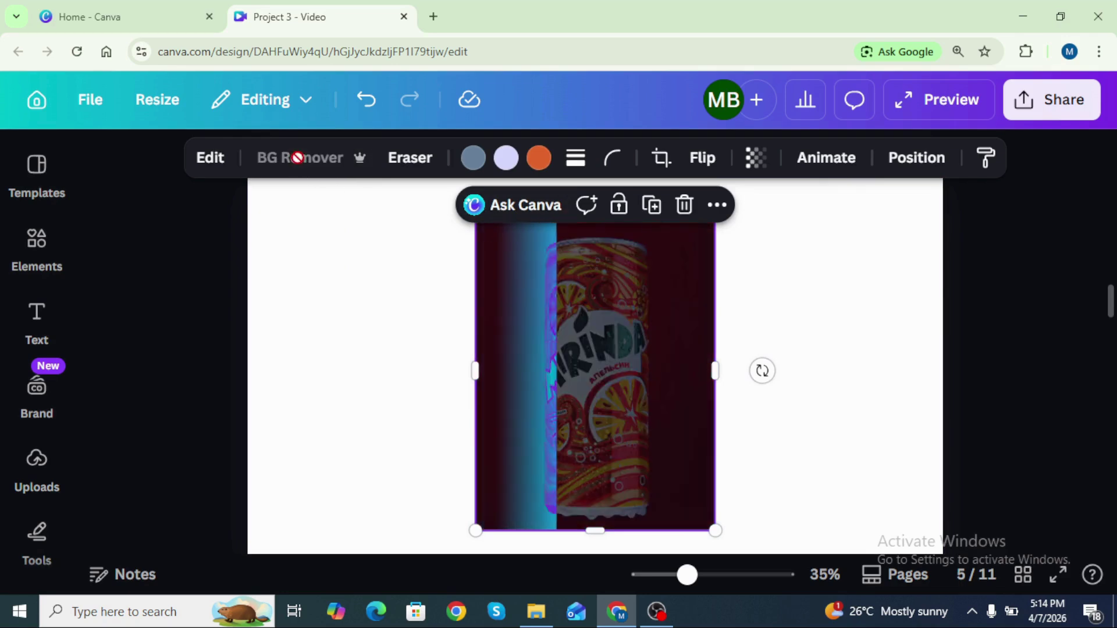
left_click_drag(570, 371, 585, 363)
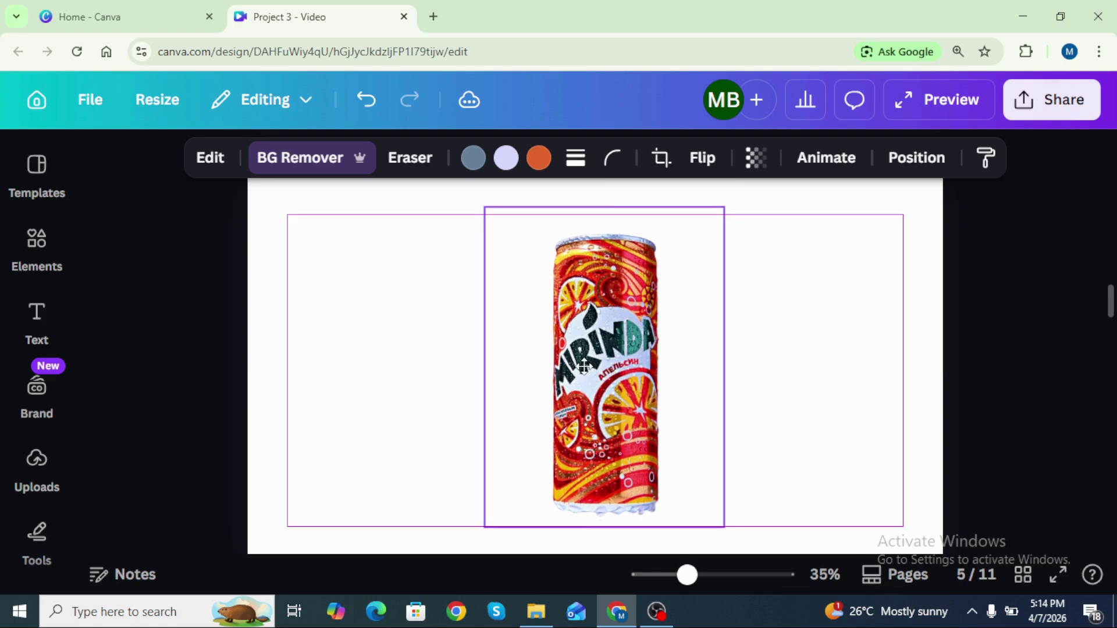
Apply an entrance animation with an upward direction to the can and reduce the animation's speed
left_click(826, 158)
scroll(435, 407, "up", 1)
left_click(362, 358)
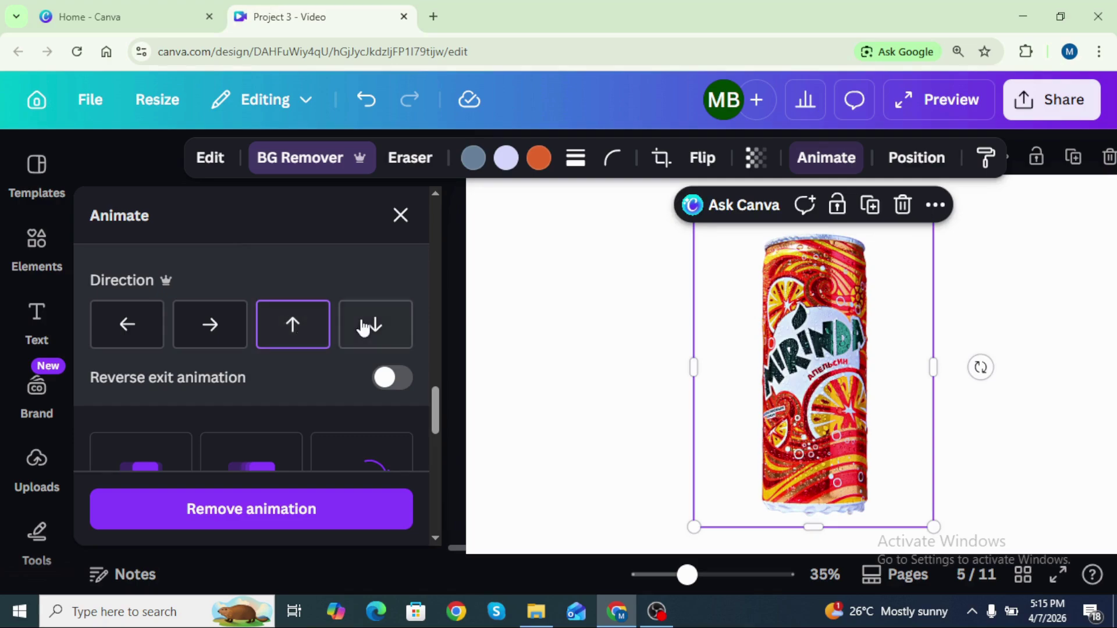
scroll(373, 325, "up", 2)
left_click_drag(149, 336, 131, 336)
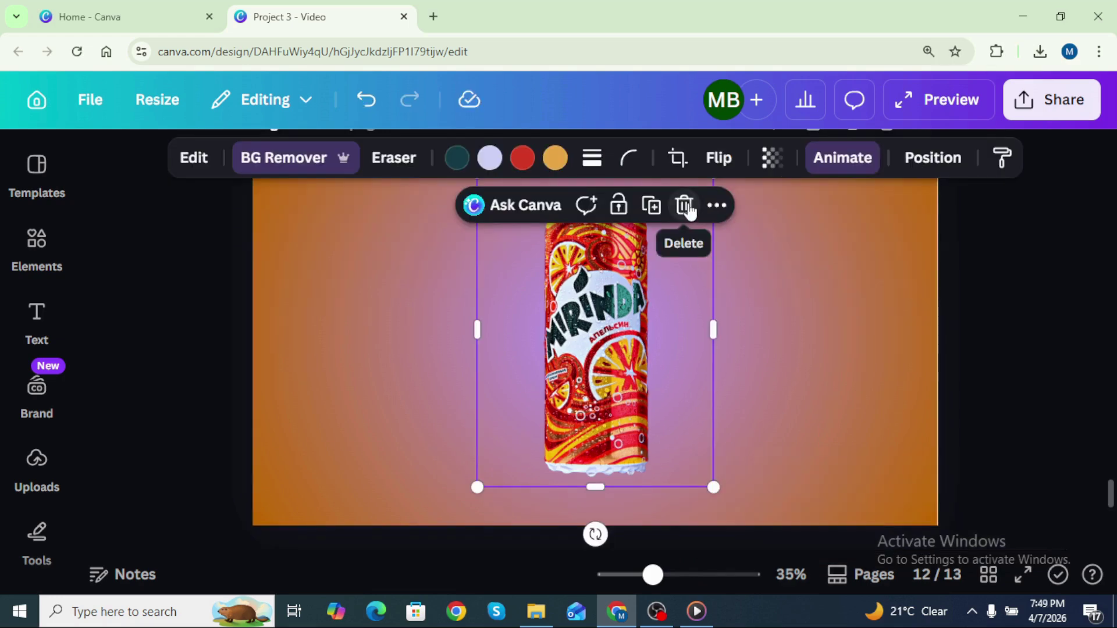
Delete the can image from the gradient page and add a circular frame alongside the can video
left_click(686, 203)
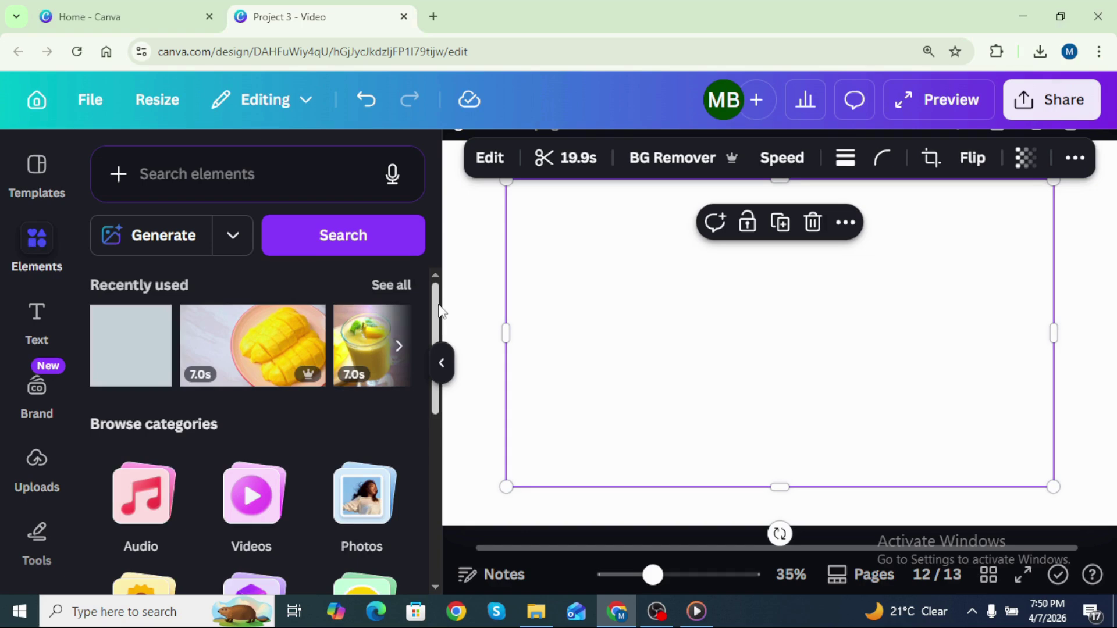
left_click_drag(441, 311, 440, 371)
left_click(141, 562)
left_click(302, 349)
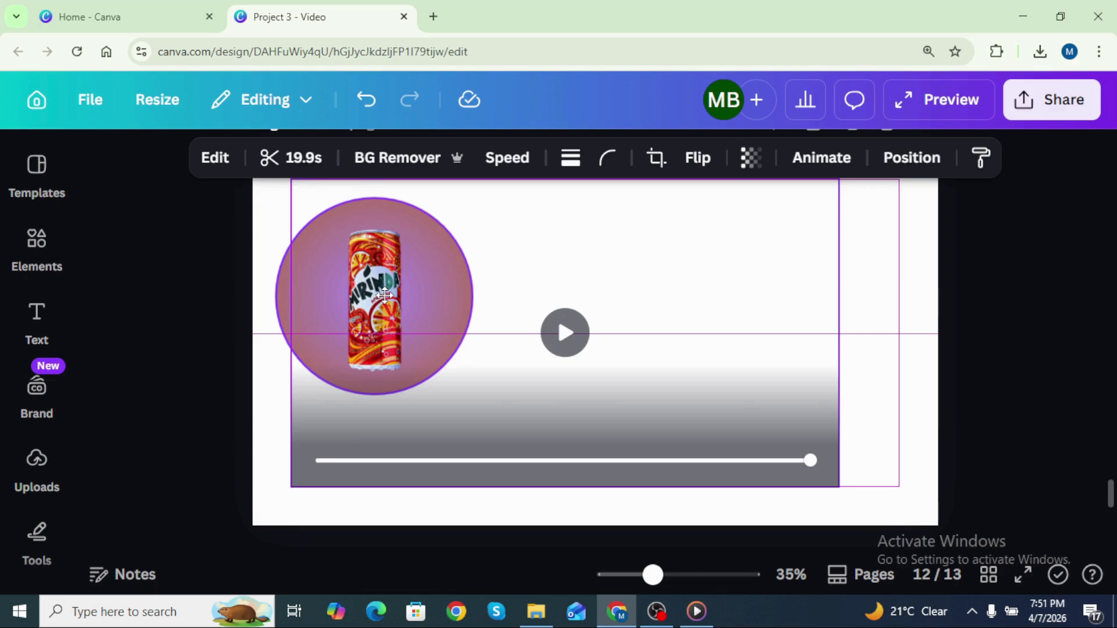
Fill the circular frame with the can video, then enlarge the frame and center it on the page
left_click(557, 317)
left_click(374, 301)
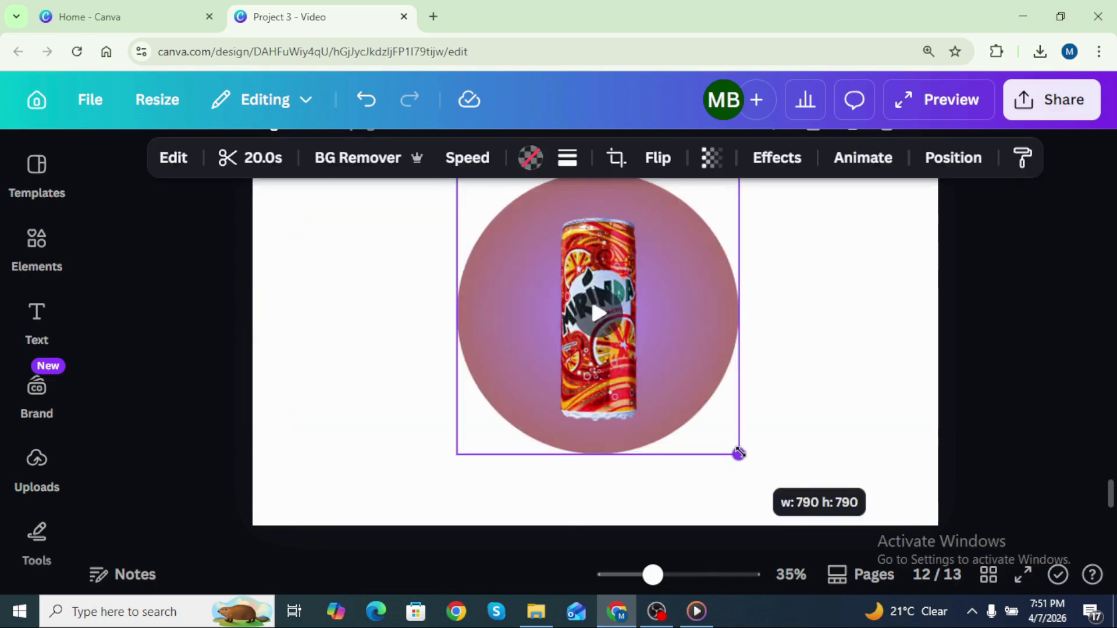
left_click_drag(738, 454, 758, 468)
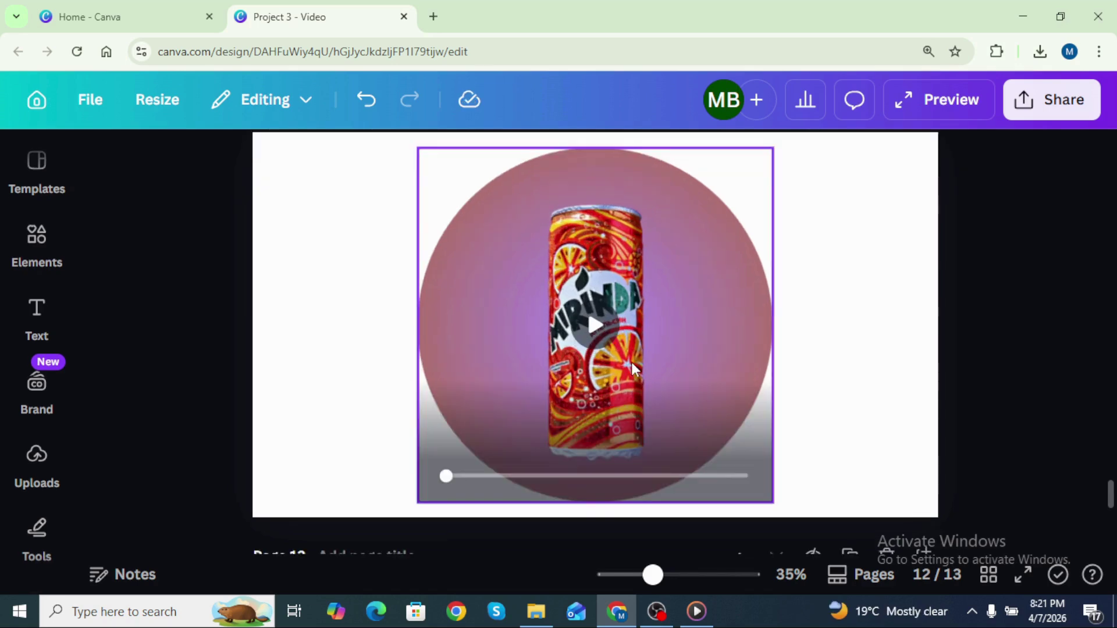
Apply the Pop animation to the circular can video on both enter and exit, and reduce its speed
left_click(630, 362)
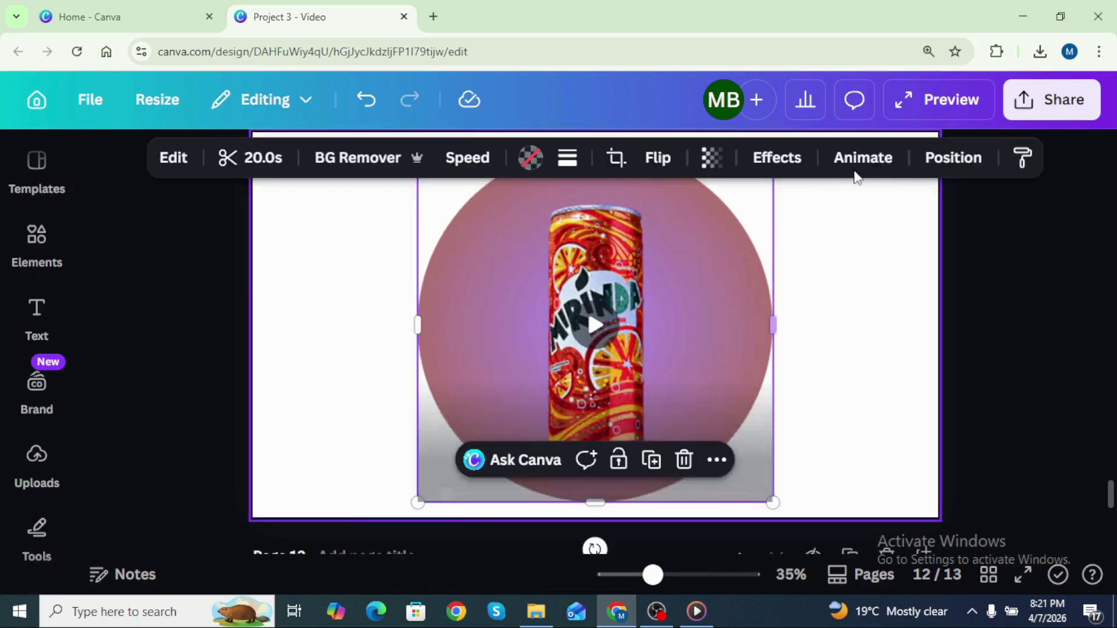
left_click(863, 157)
left_click(157, 409)
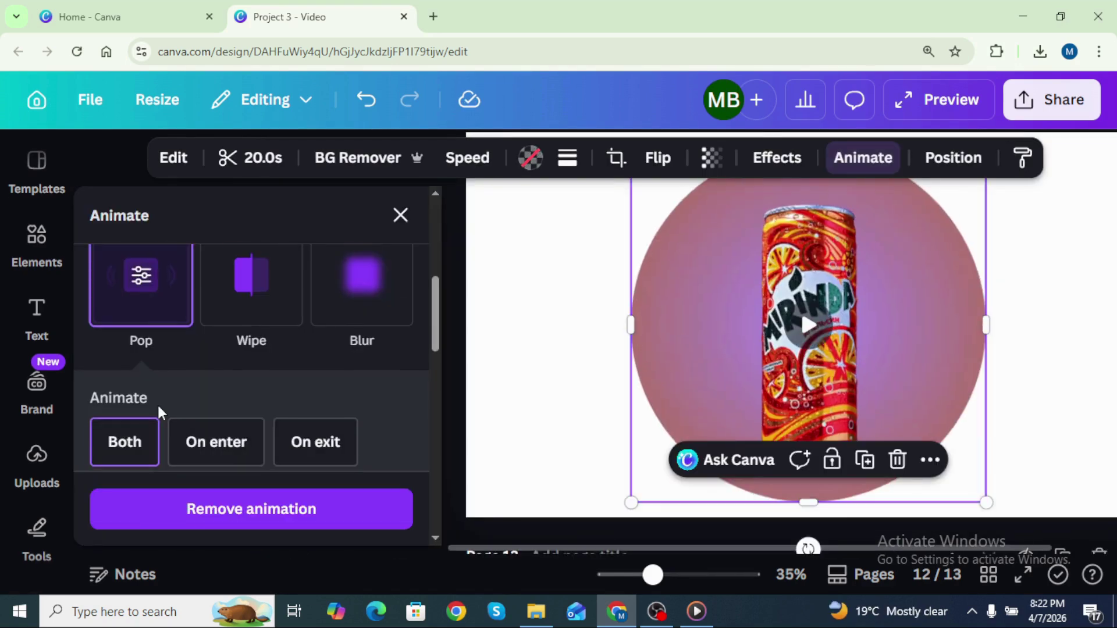
scroll(159, 411, "down", 3)
left_click_drag(159, 356, 144, 362)
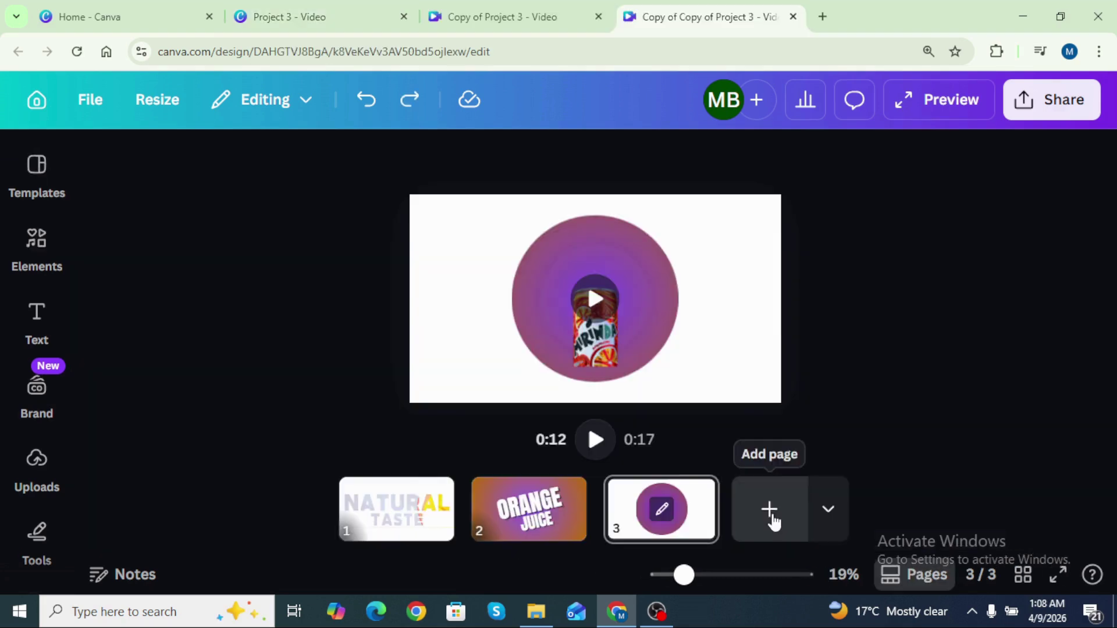
Add a page, search the element photos for mango and insert the sliced mango picture
left_click(770, 512)
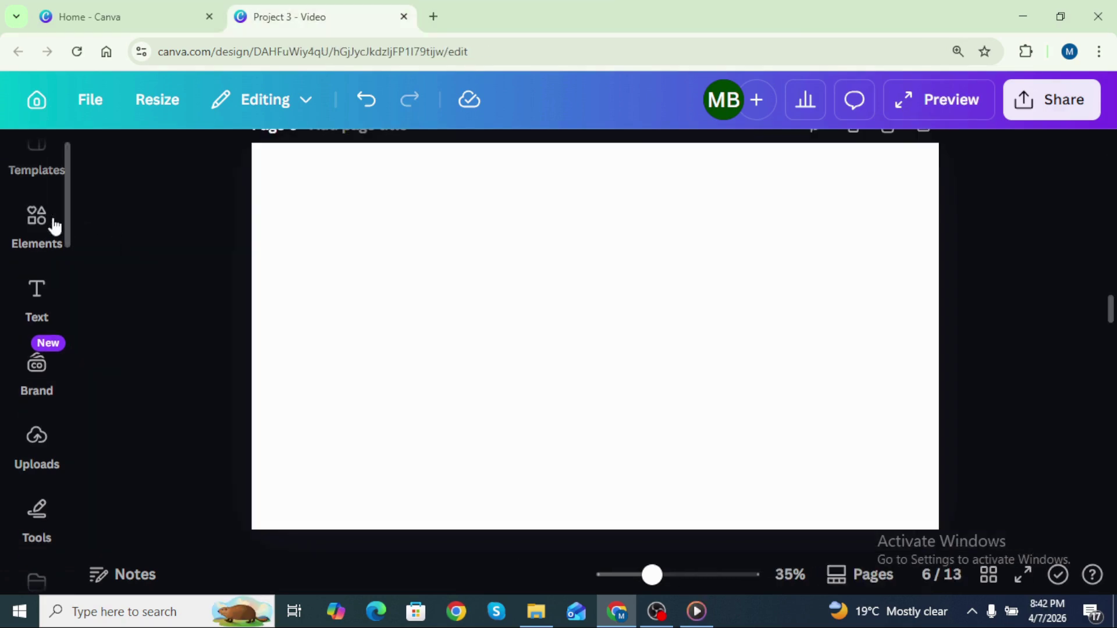
left_click(51, 224)
left_click(402, 280)
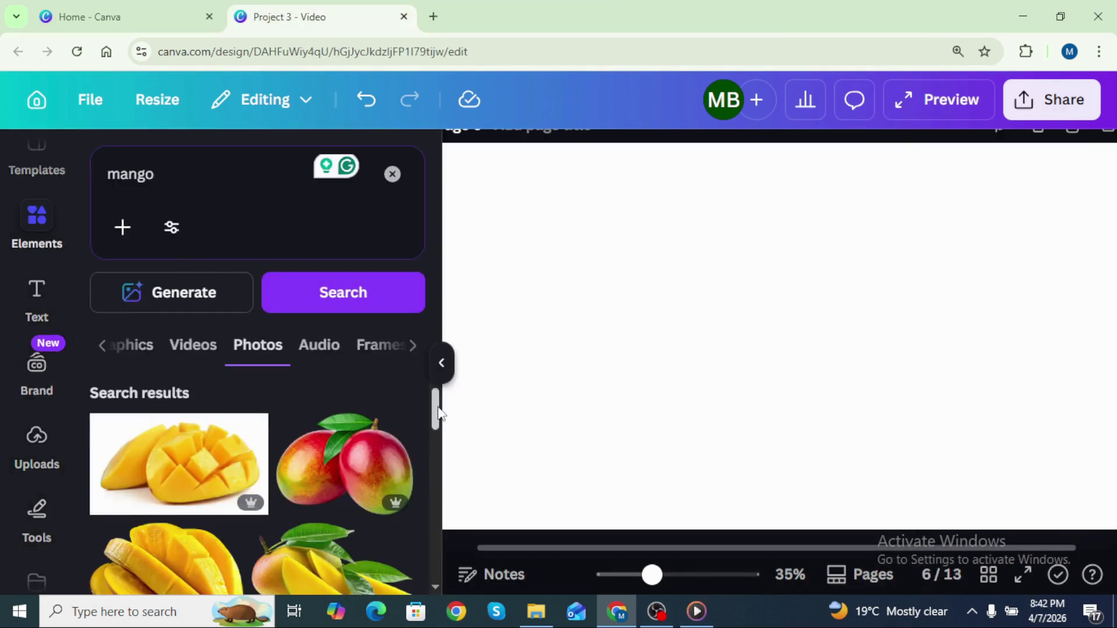
left_click(178, 453)
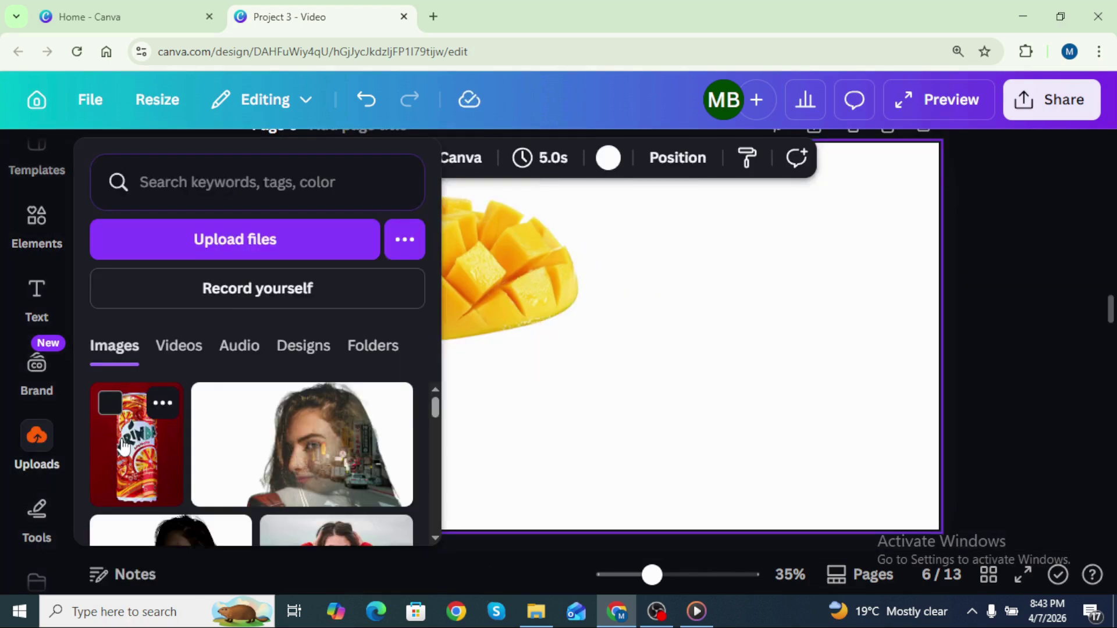
Place the uploaded can image on the mango page, remove its background and tilt it counterclockwise along the page's right side
left_click_drag(124, 446, 648, 317)
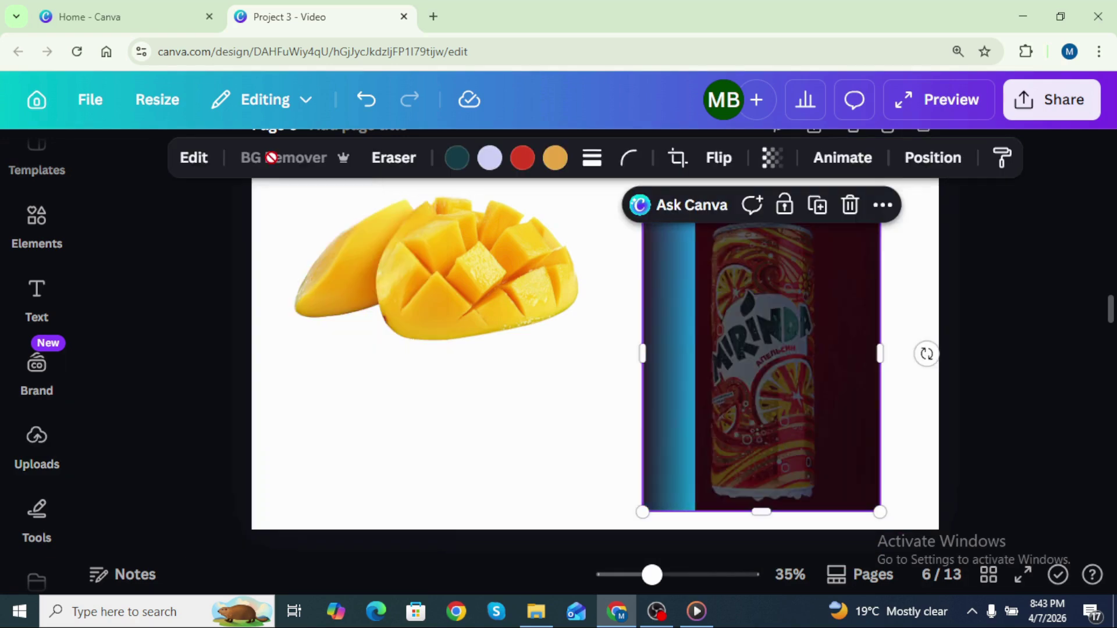
left_click_drag(927, 354, 955, 285)
left_click_drag(768, 326, 779, 294)
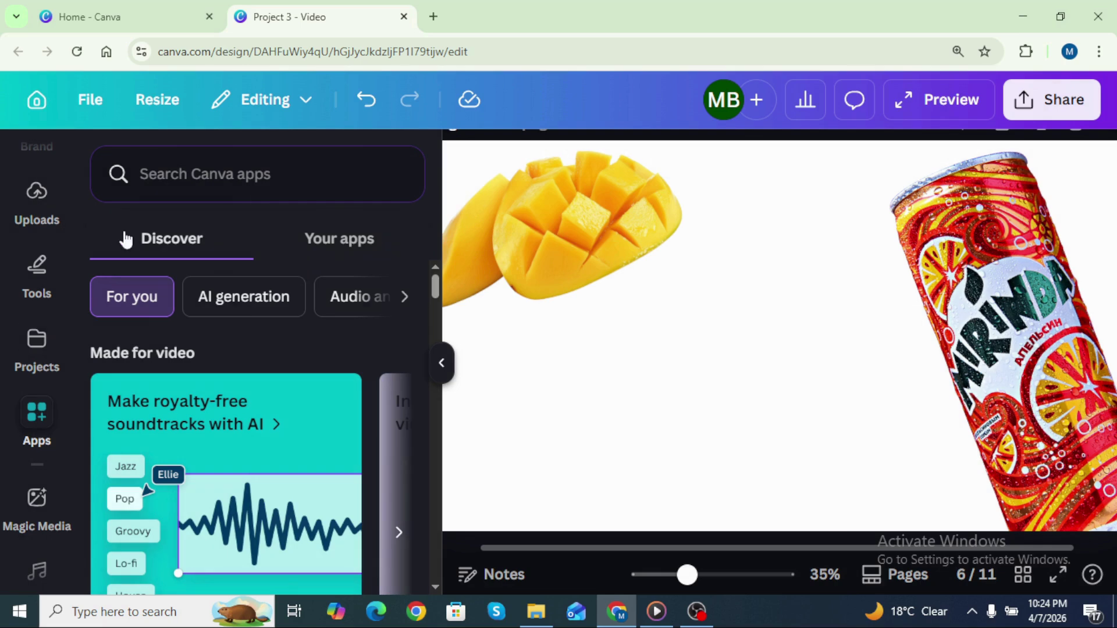
Find and open the TypeGradient app and enter MIRINDA as the gradient text
left_click(170, 185)
type("Ty")
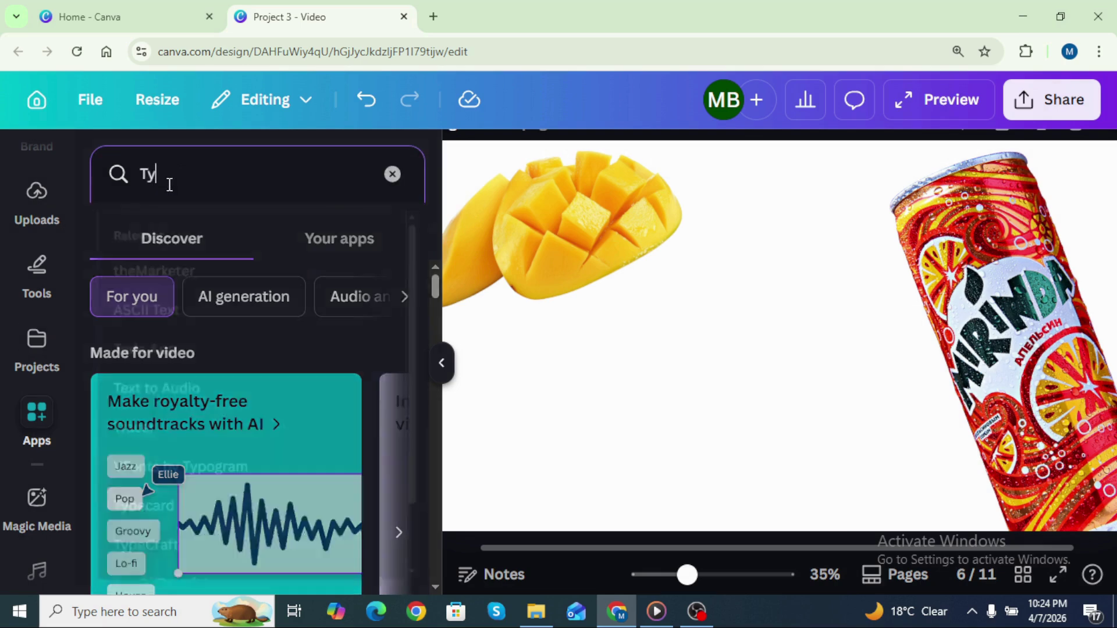
type("peGradient")
left_click(122, 251)
left_click(95, 394)
type("M")
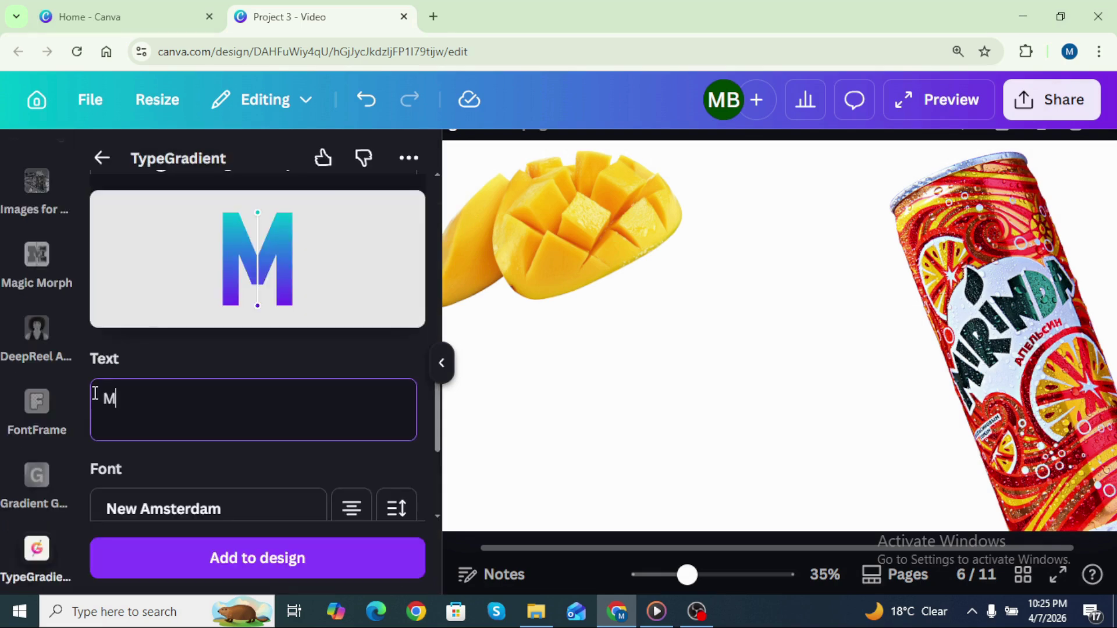
type("irinda")
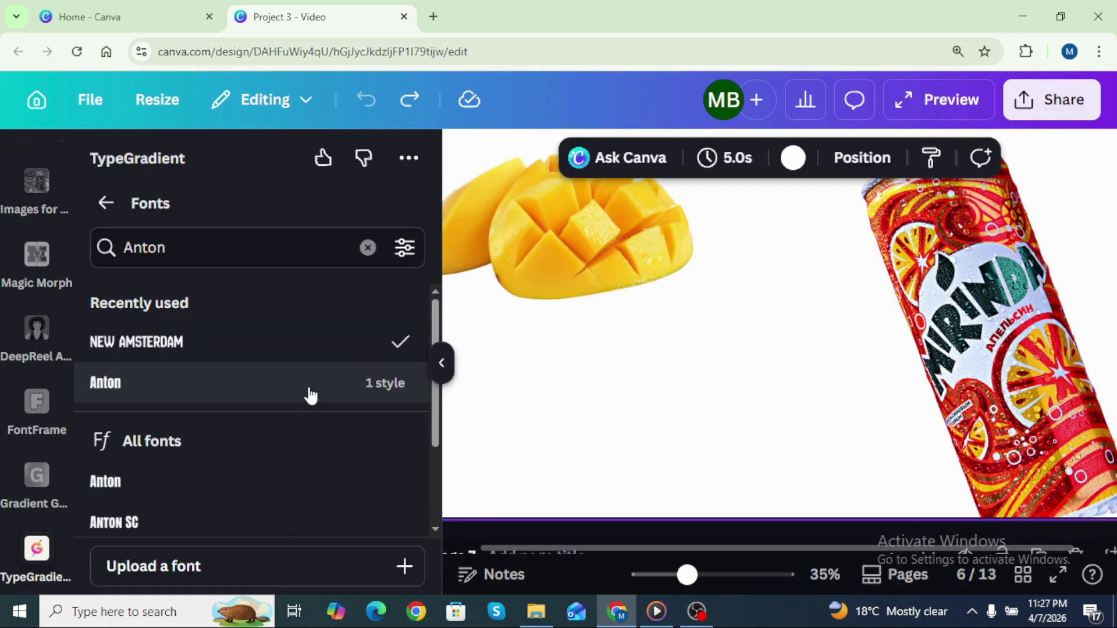
Set the MIRINDA text in the Anton font with an orange-to-yellow gradient and add it to the design
left_click(311, 395)
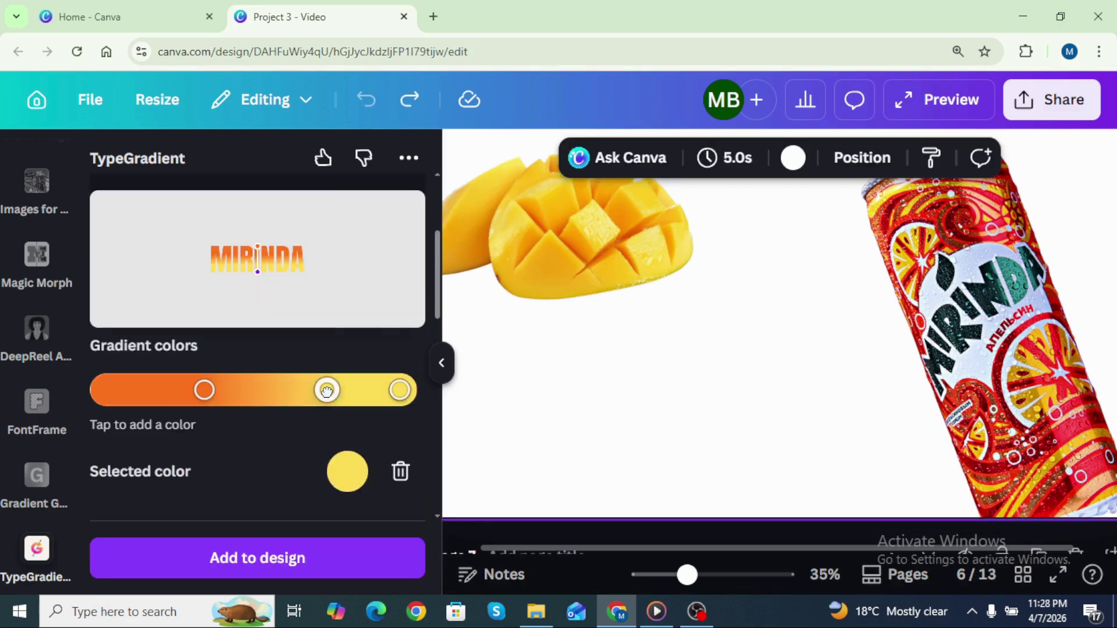
left_click_drag(329, 391, 335, 391)
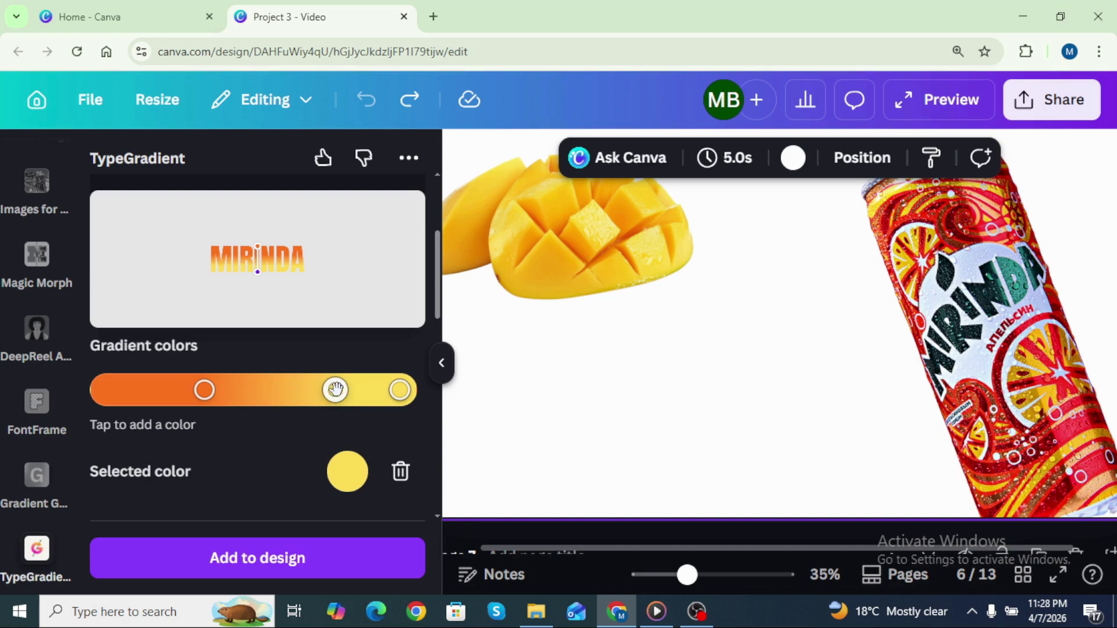
left_click(273, 552)
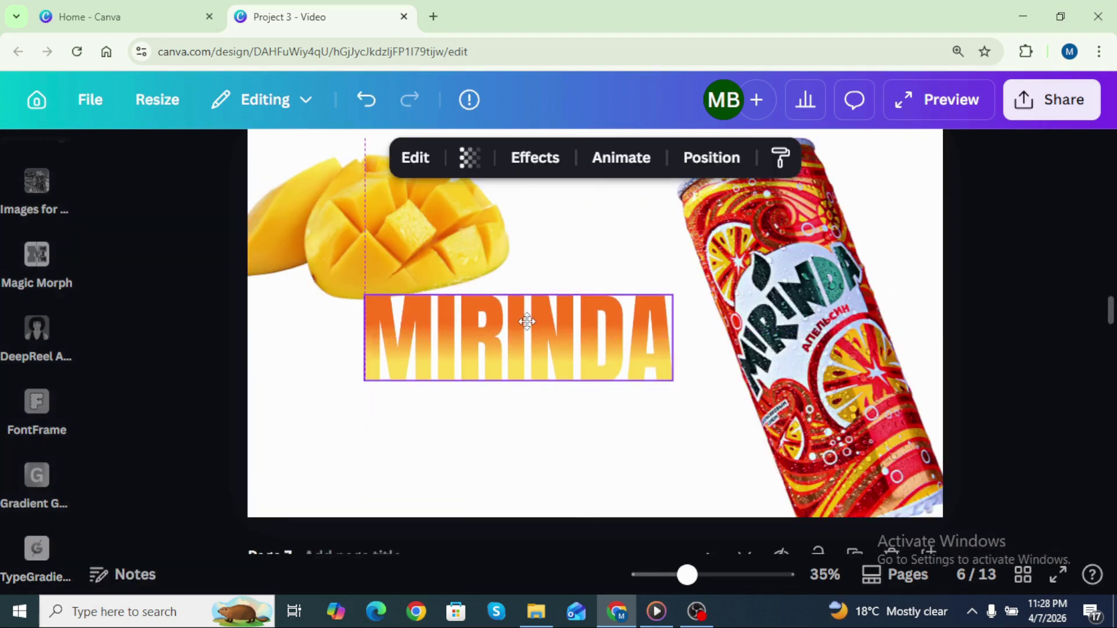
Place a copy of the MIRINDA text directly below the original and change the copy's text to FINEST
left_click_drag(523, 320, 529, 449)
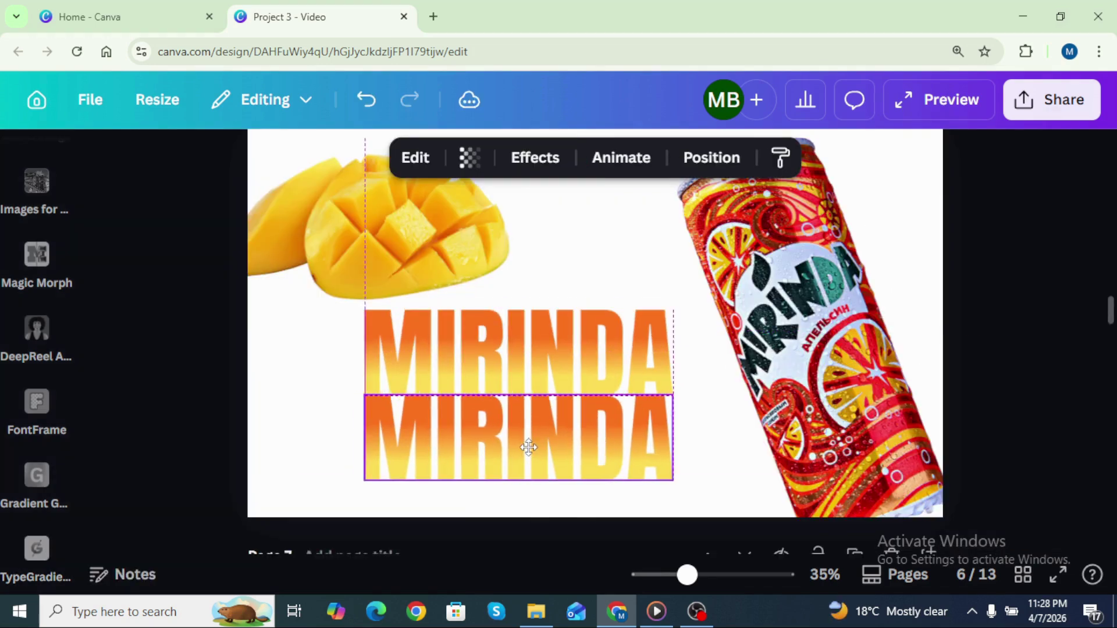
left_click(415, 158)
scroll(256, 407, "down", 3)
double_click(93, 401)
type("FINEST")
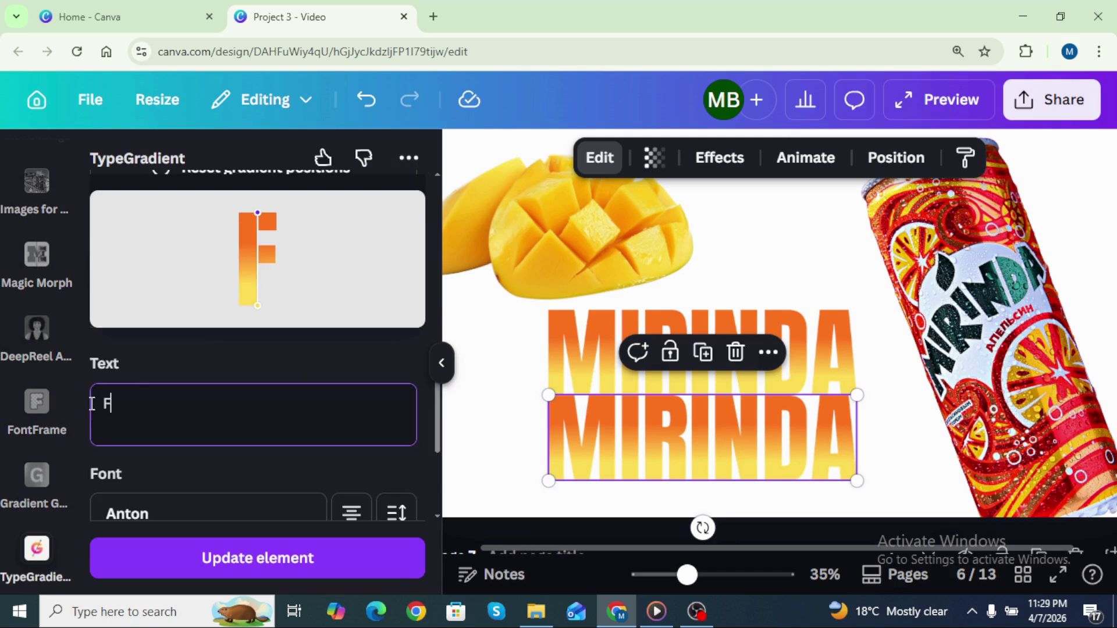
left_click(256, 558)
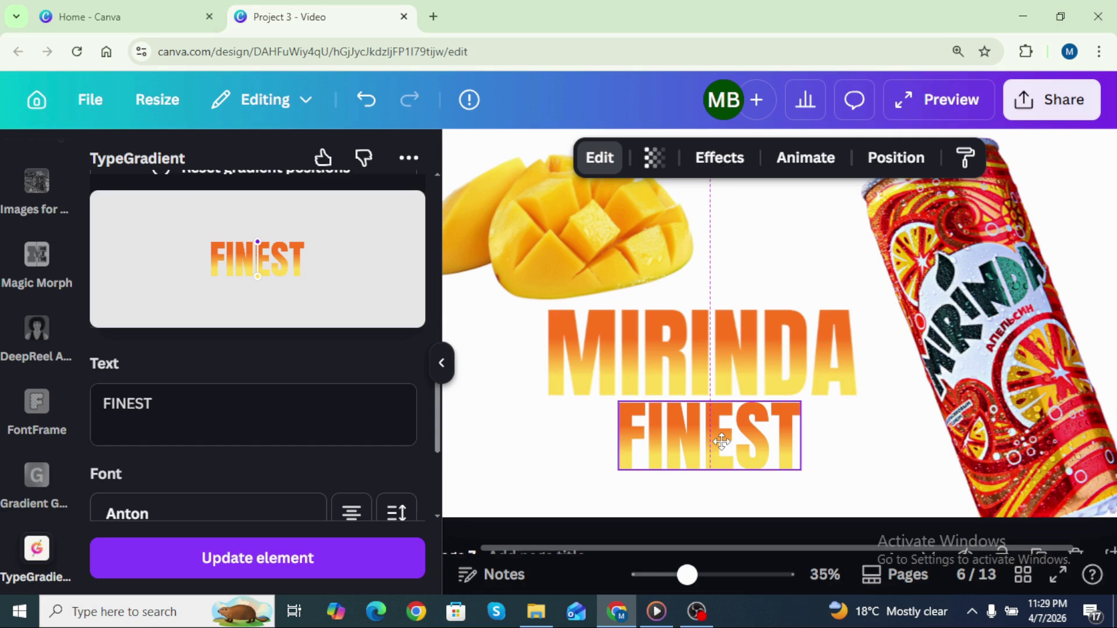
Reorder the page's layers so that the can image sits above the MIRINDA and FINEST texts
left_click(336, 265)
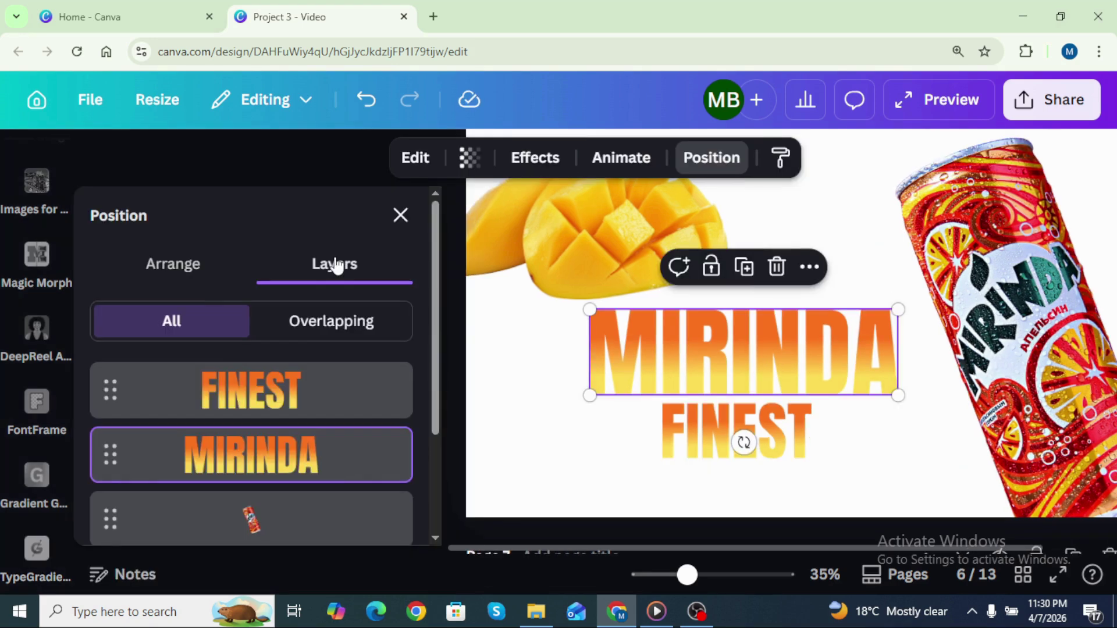
scroll(289, 369, "down", 3)
left_click_drag(288, 370, 284, 285)
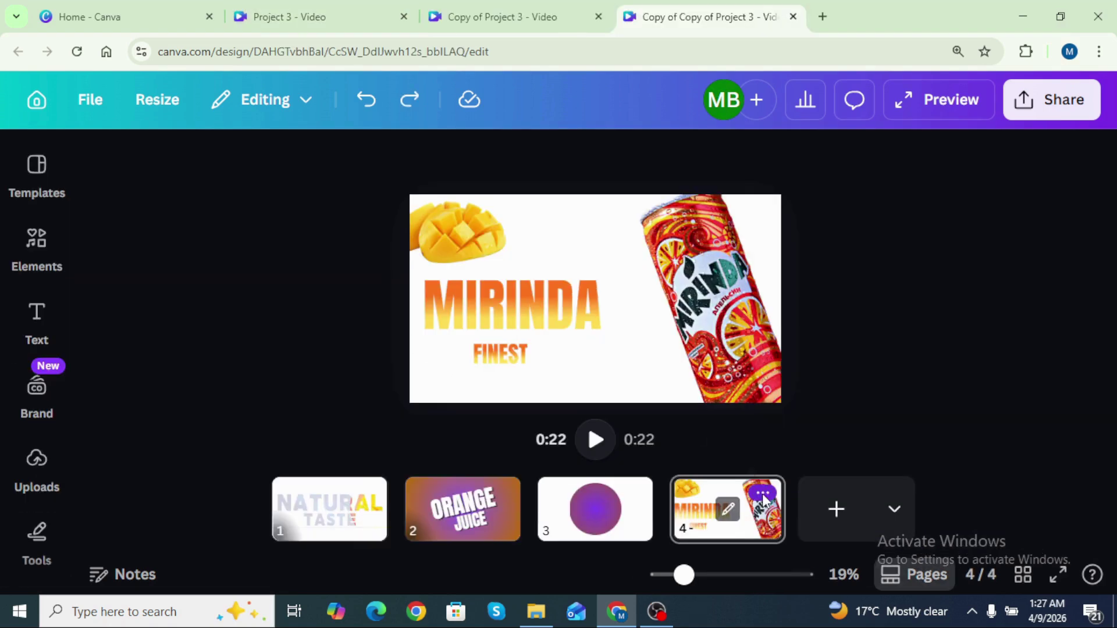
Duplicate the mango and can page, then enlarge MIRINDA on the copy and center it near the page's top
right_click(750, 279)
left_click(831, 285)
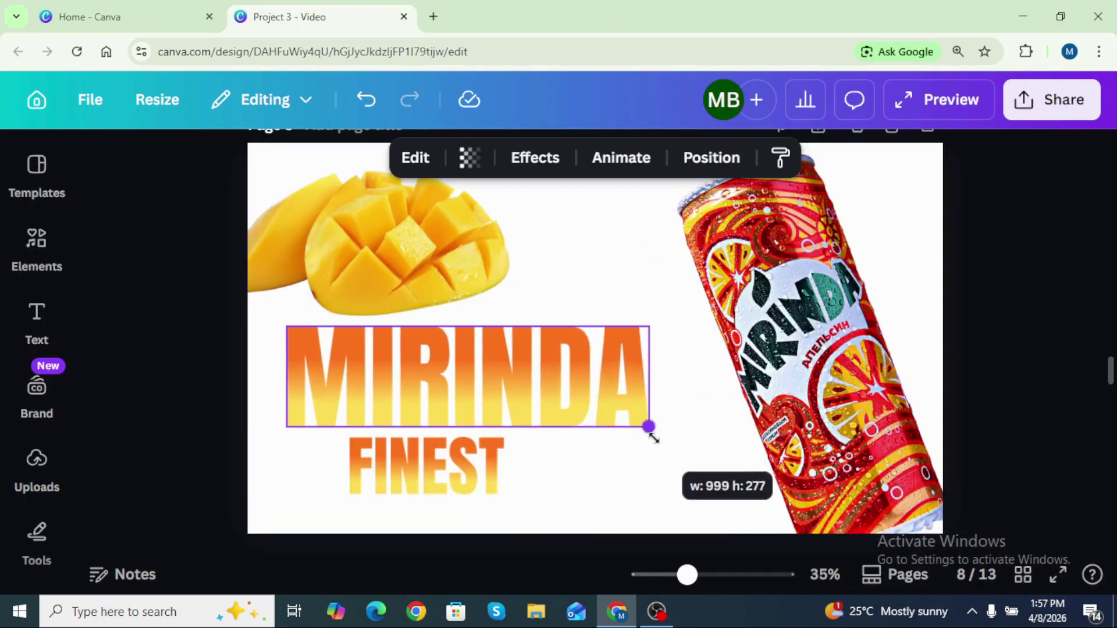
left_click_drag(649, 445, 715, 463)
left_click_drag(589, 314, 631, 225)
left_click_drag(632, 225, 662, 225)
Shrink the FINEST text and move it below the right part of the MIRINDA title
left_click(495, 482)
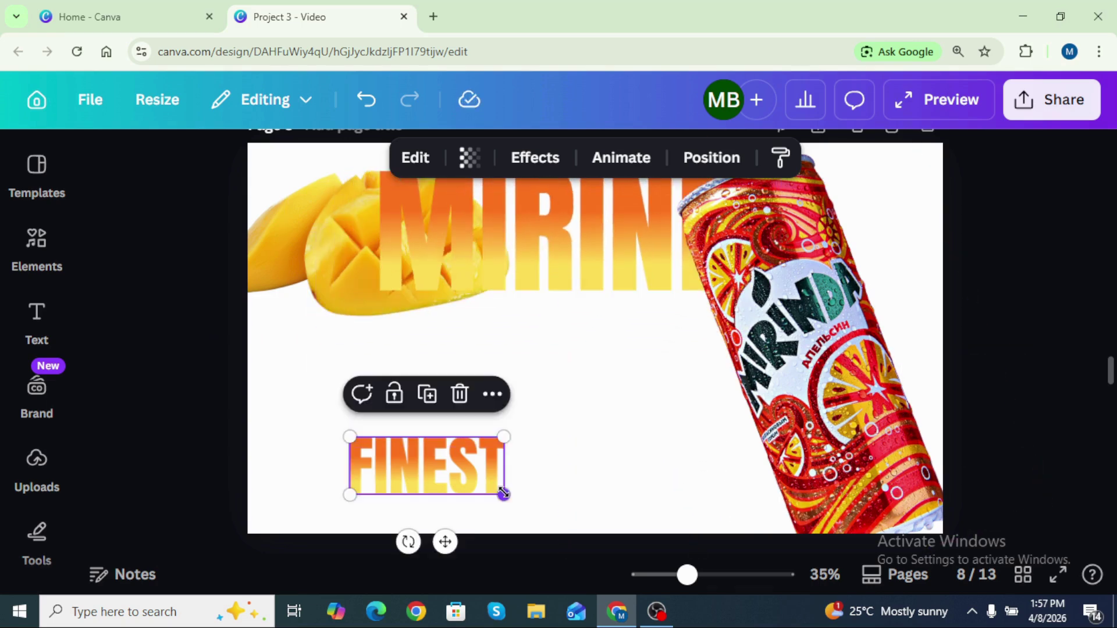
left_click_drag(504, 479, 462, 464)
left_click_drag(424, 529, 466, 526)
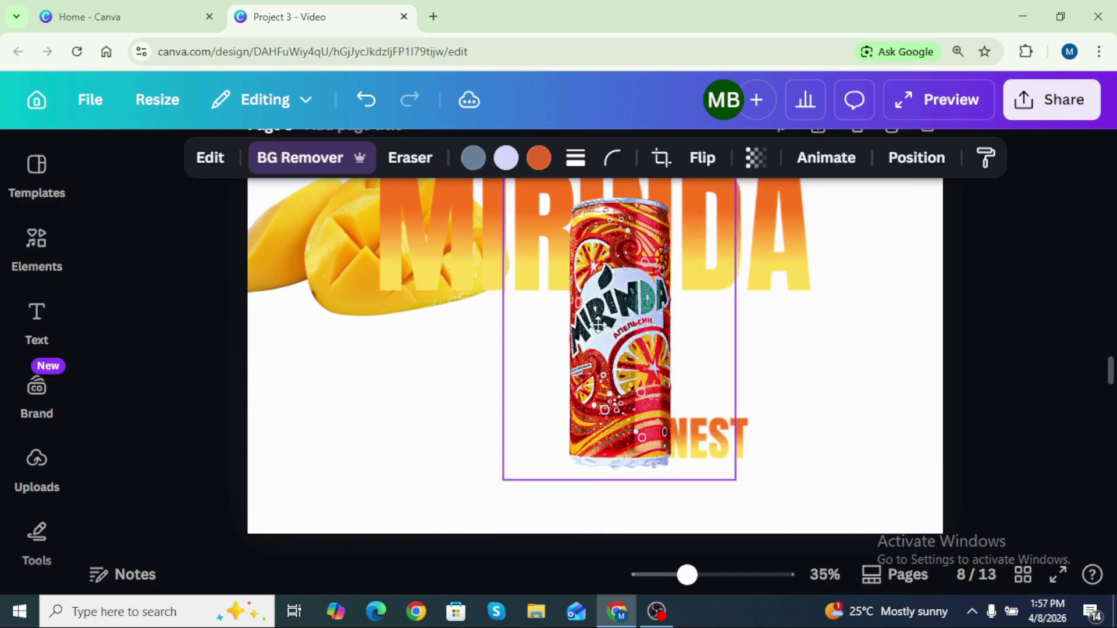
Arrange the mango at the page's lower left, the can centered overlapping MIRINDA's lower edge, and FINEST aligned to the title's right edge
left_click_drag(335, 247, 331, 291)
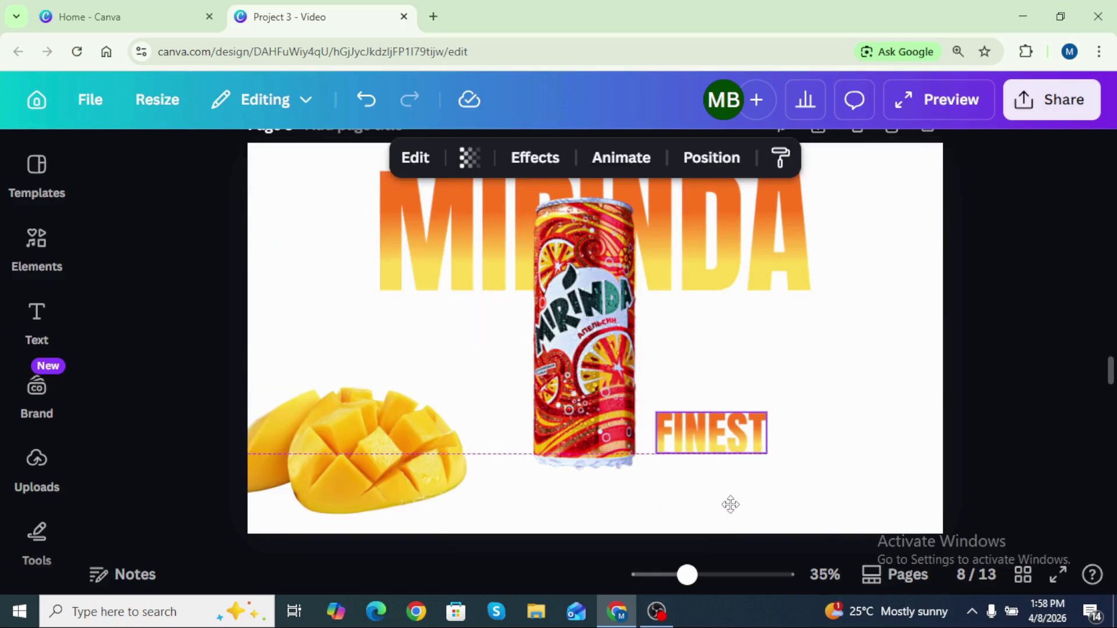
left_click_drag(728, 503, 788, 488)
left_click_drag(577, 339, 585, 375)
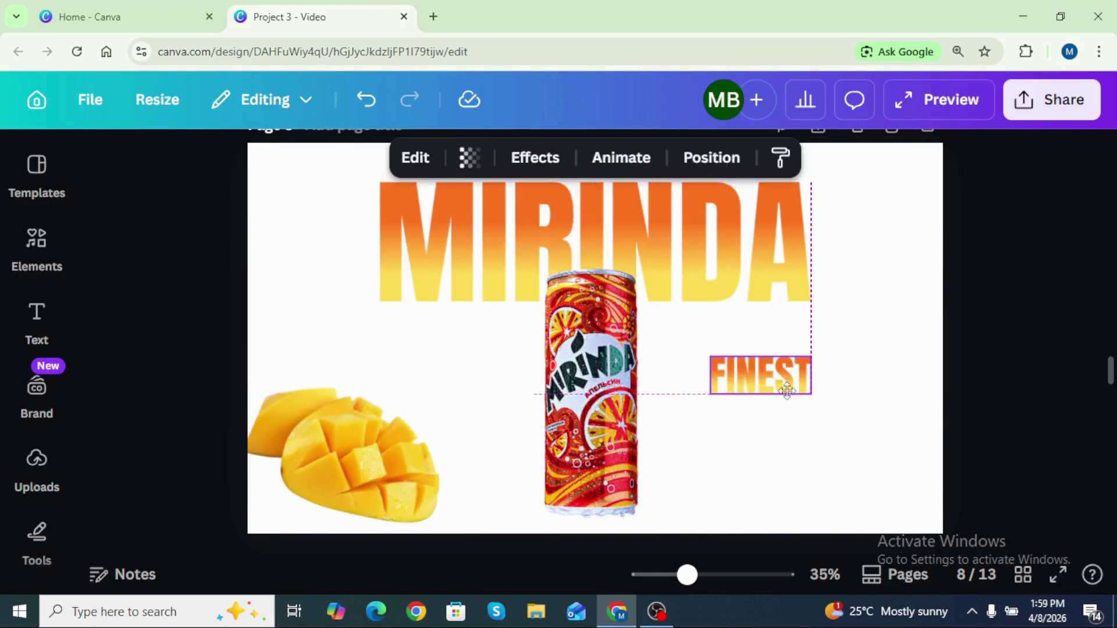
left_click_drag(785, 389, 790, 398)
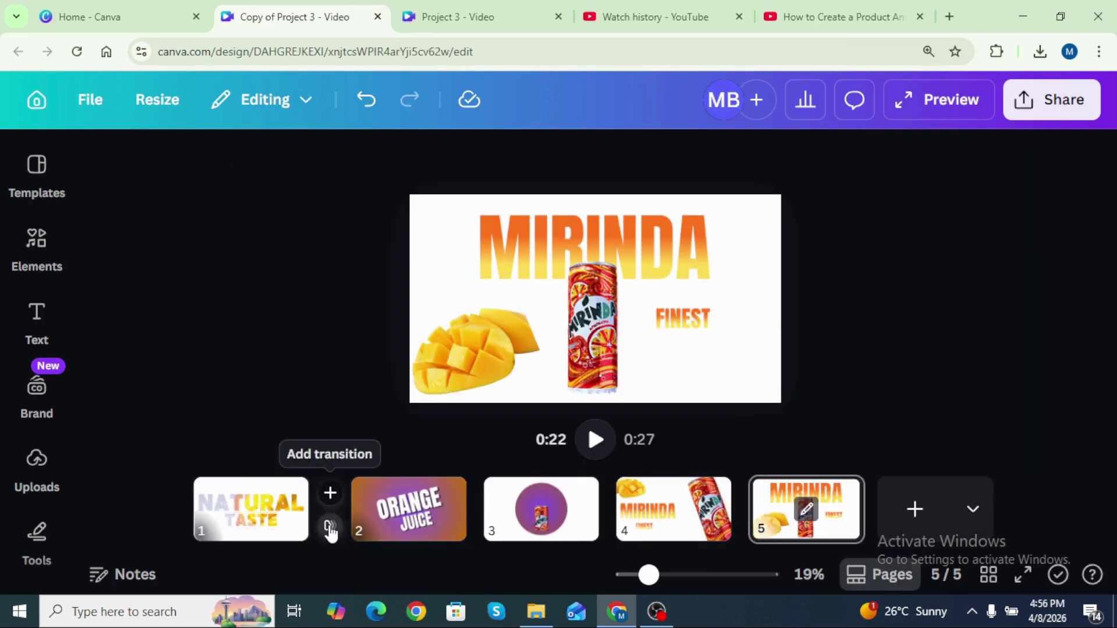
Add a Circle Wipe transition with a slightly longer duration between pages 1 and 2, and another Circle Wipe between pages 2 and 3
left_click(330, 528)
scroll(219, 329, "down", 1)
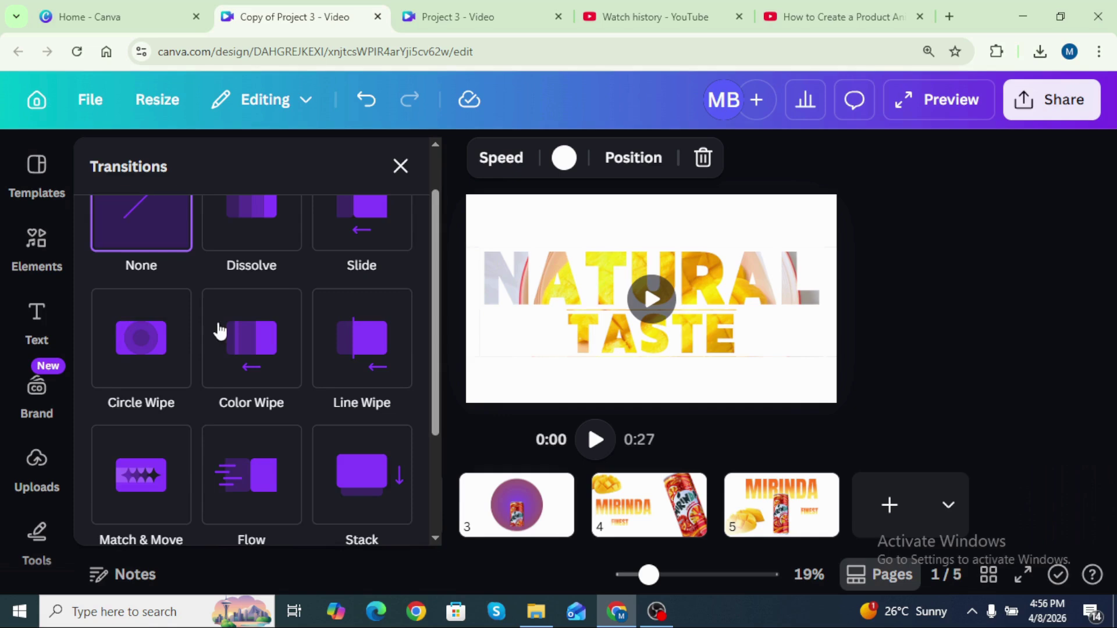
left_click(143, 342)
scroll(167, 393, "down", 2)
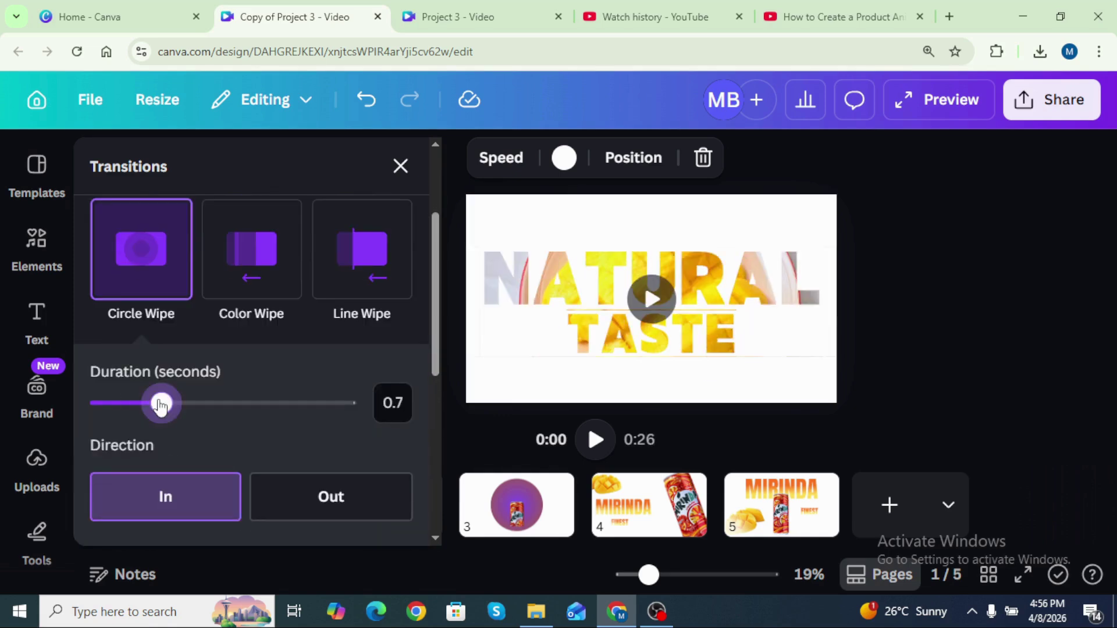
left_click_drag(161, 405, 172, 404)
left_click(460, 526)
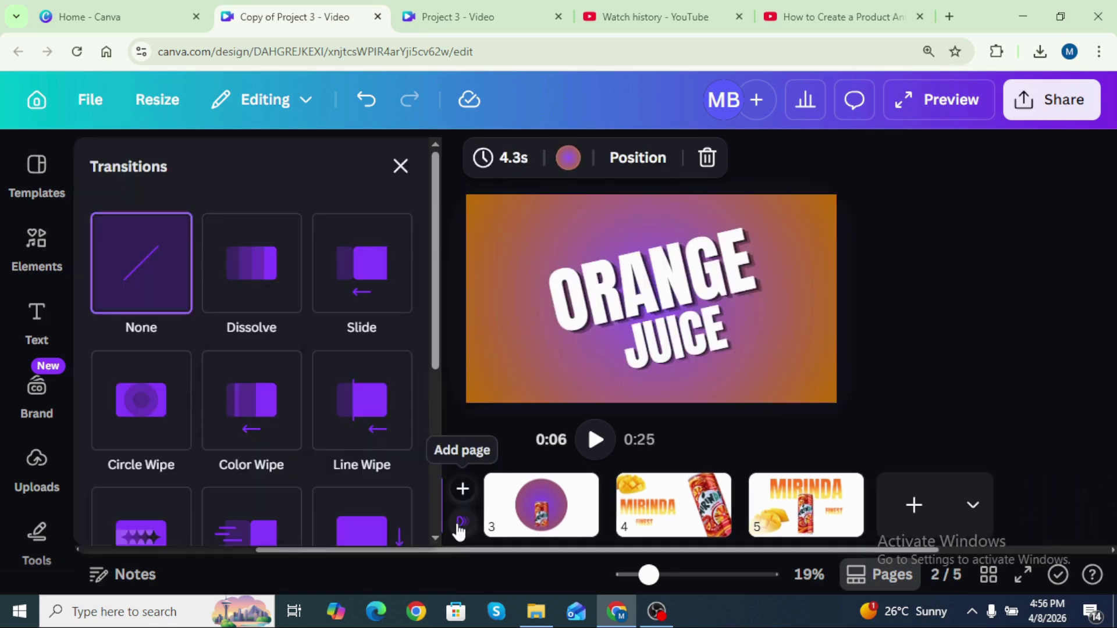
left_click(142, 424)
Add a Flow transition between pages 3 and 4 and a Match & Move transition between pages 4 and 5
scroll(319, 356, "down", 3)
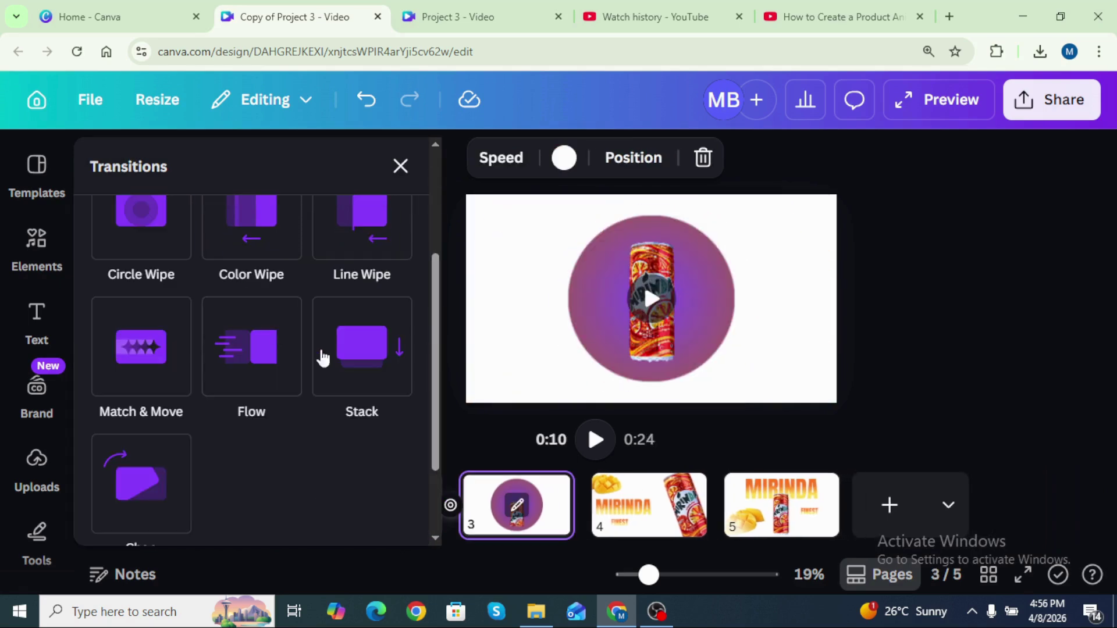
left_click(256, 339)
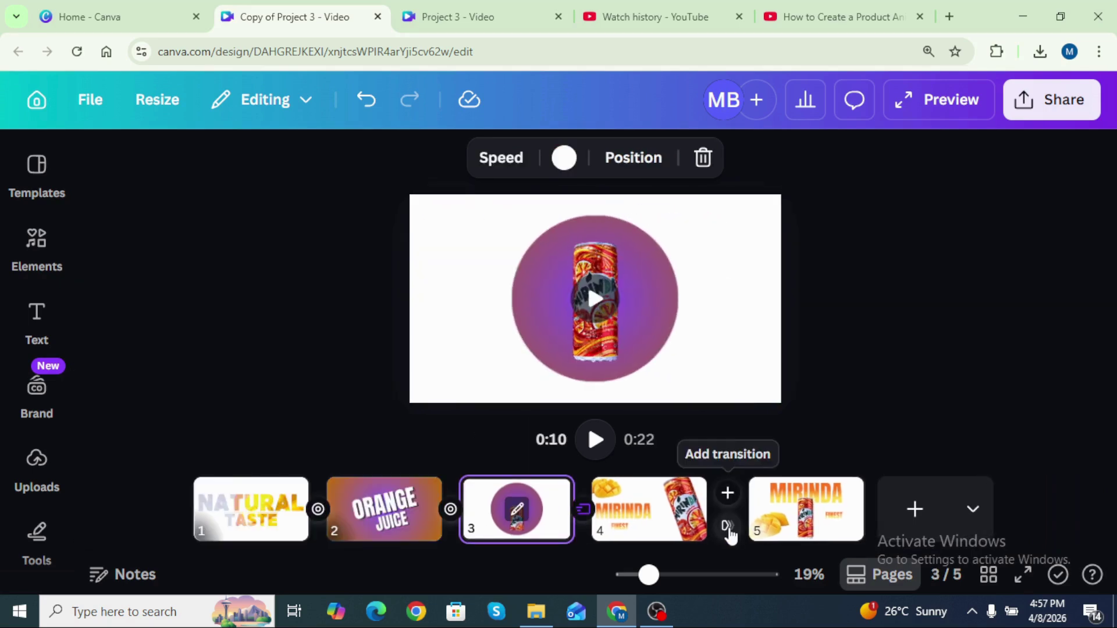
left_click(727, 526)
left_click(137, 390)
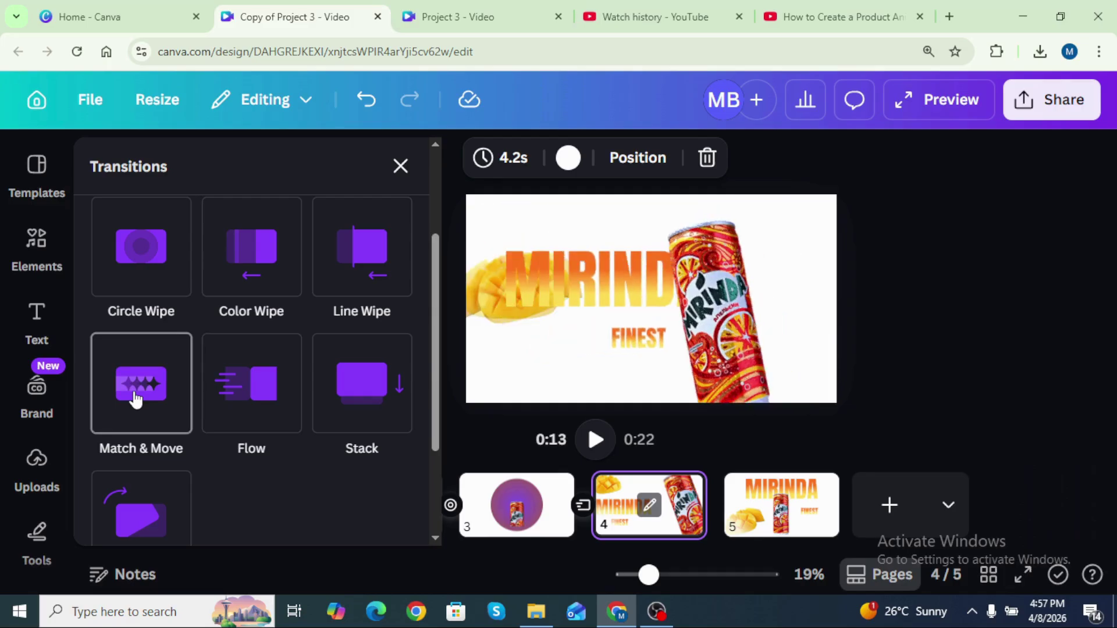